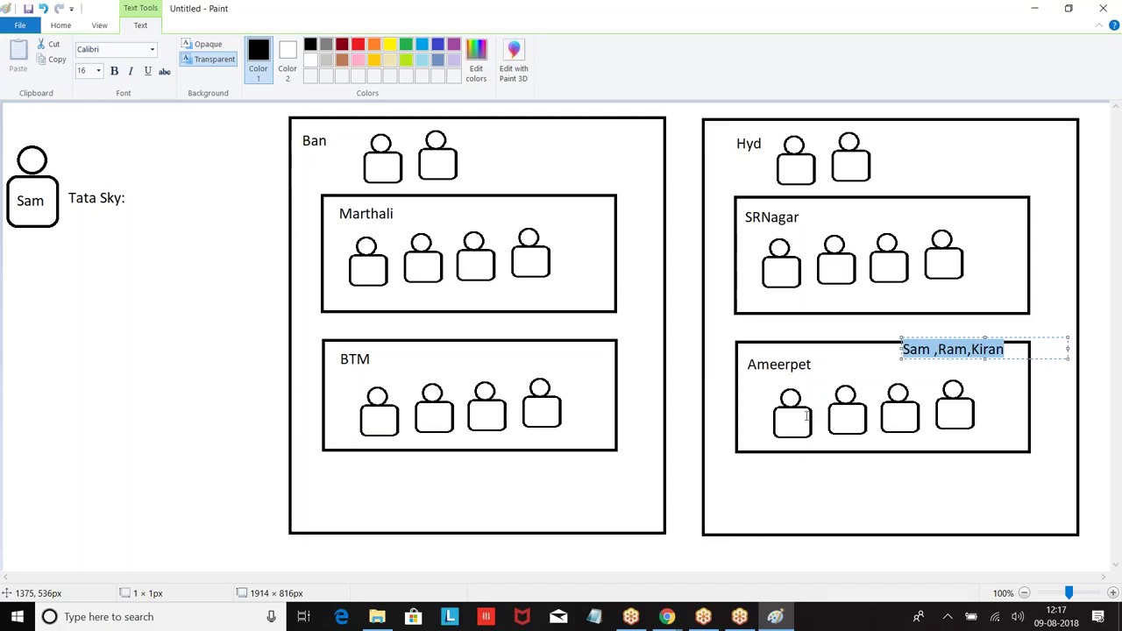
- Switch to Salesforce in Chrome and enable Enterprise Territory Management in the territory settings of Setup
{"action": "left_click", "coordinate": [659, 617]}
{"action": "left_click", "coordinate": [596, 536]}
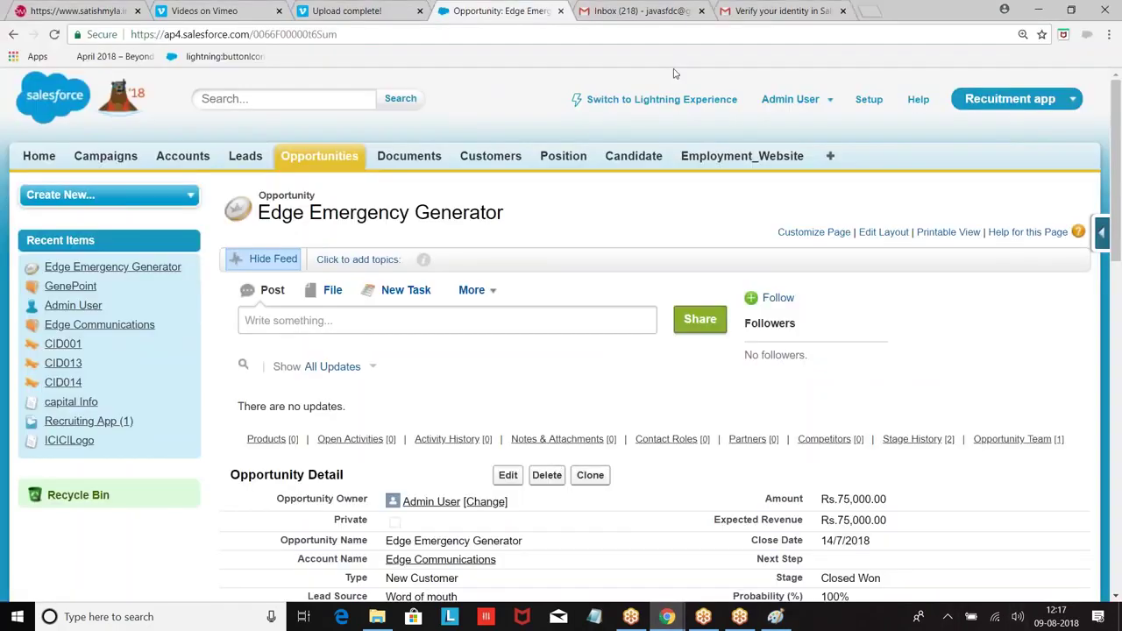
{"action": "left_click", "coordinate": [877, 102]}
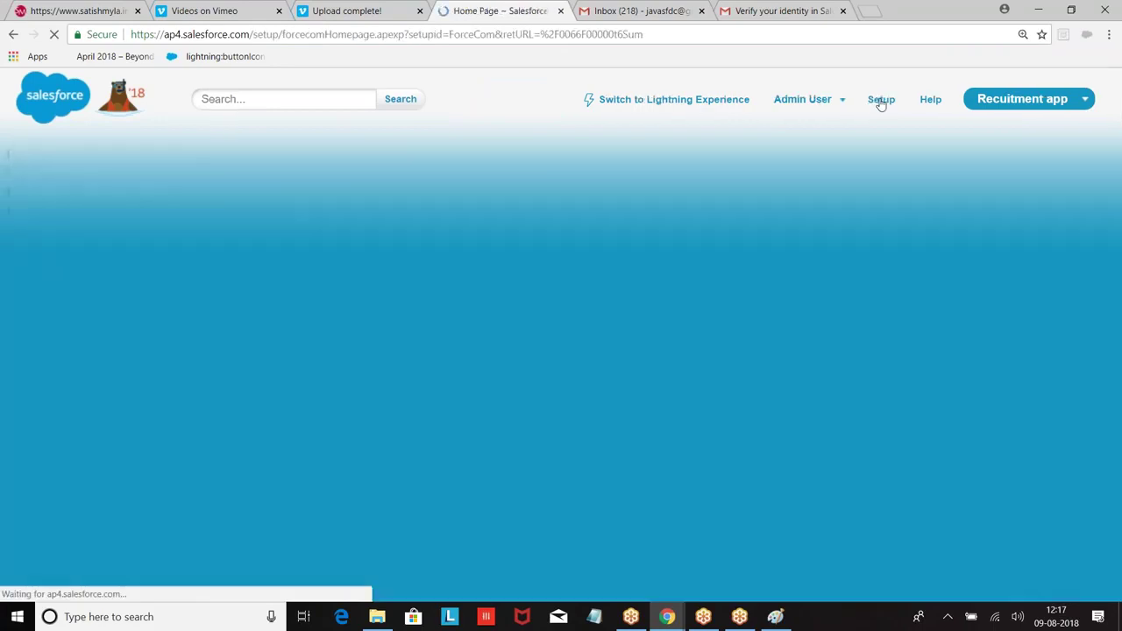
{"action": "scroll", "coordinate": [271, 217], "scroll_direction": "down", "scroll_amount": 4}
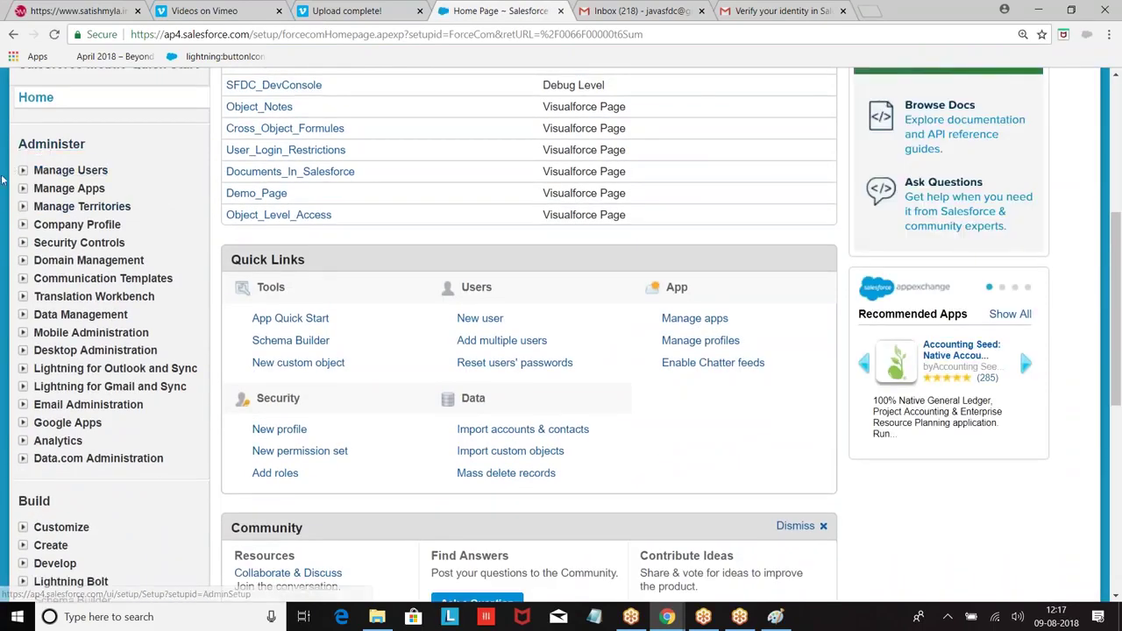
{"action": "left_click", "coordinate": [23, 206]}
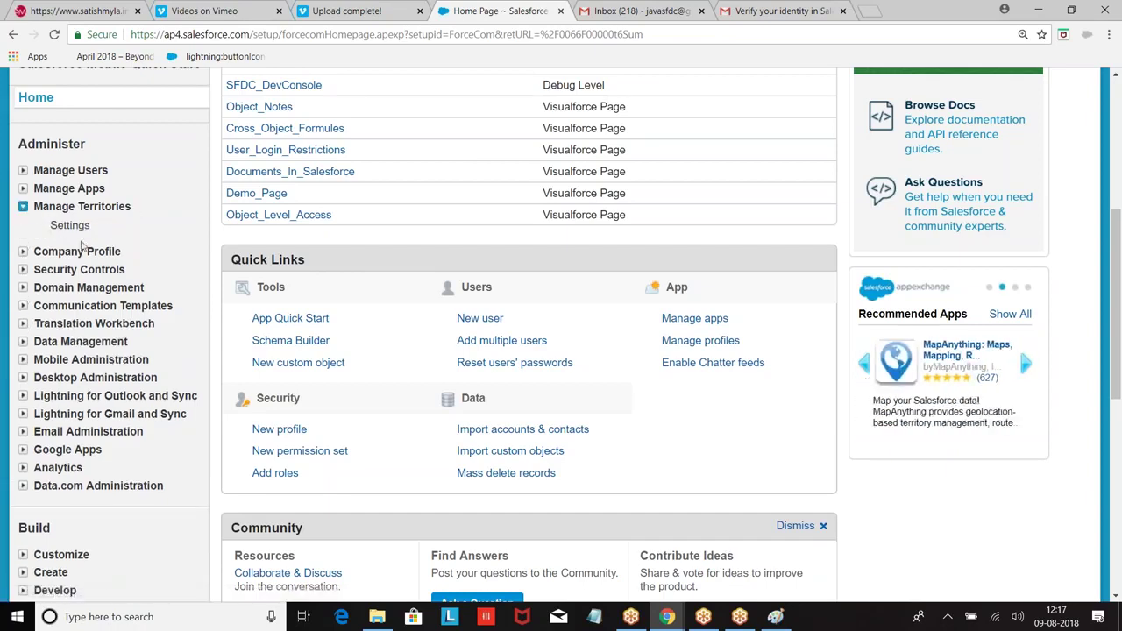
{"action": "left_click", "coordinate": [69, 226]}
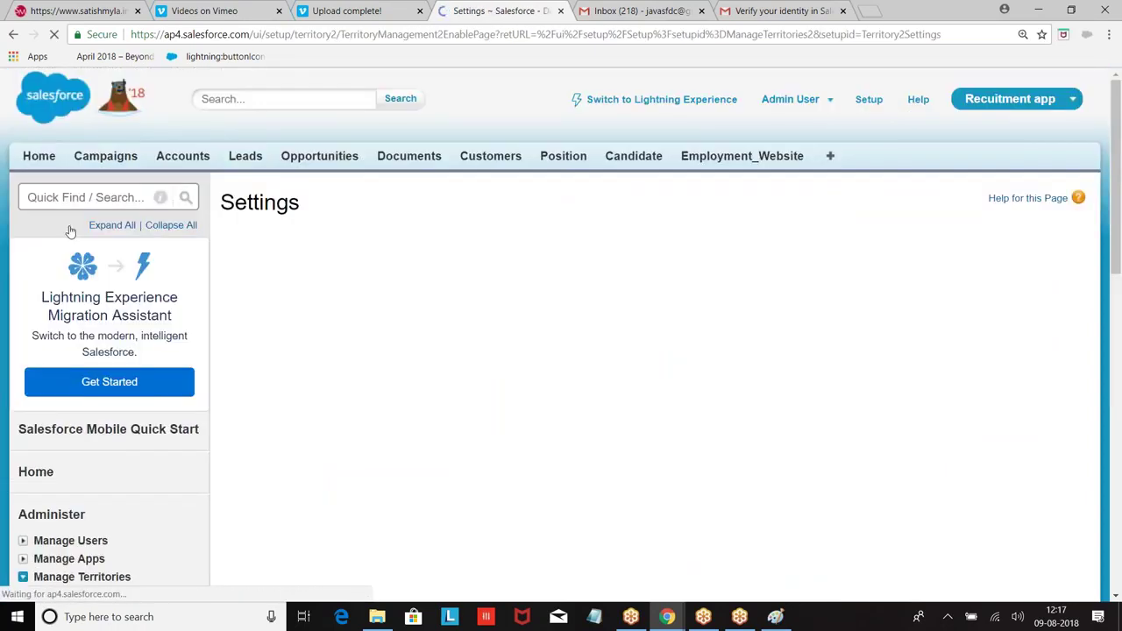
{"action": "scroll", "coordinate": [514, 237], "scroll_direction": "down", "scroll_amount": 2}
{"action": "left_click", "coordinate": [694, 402]}
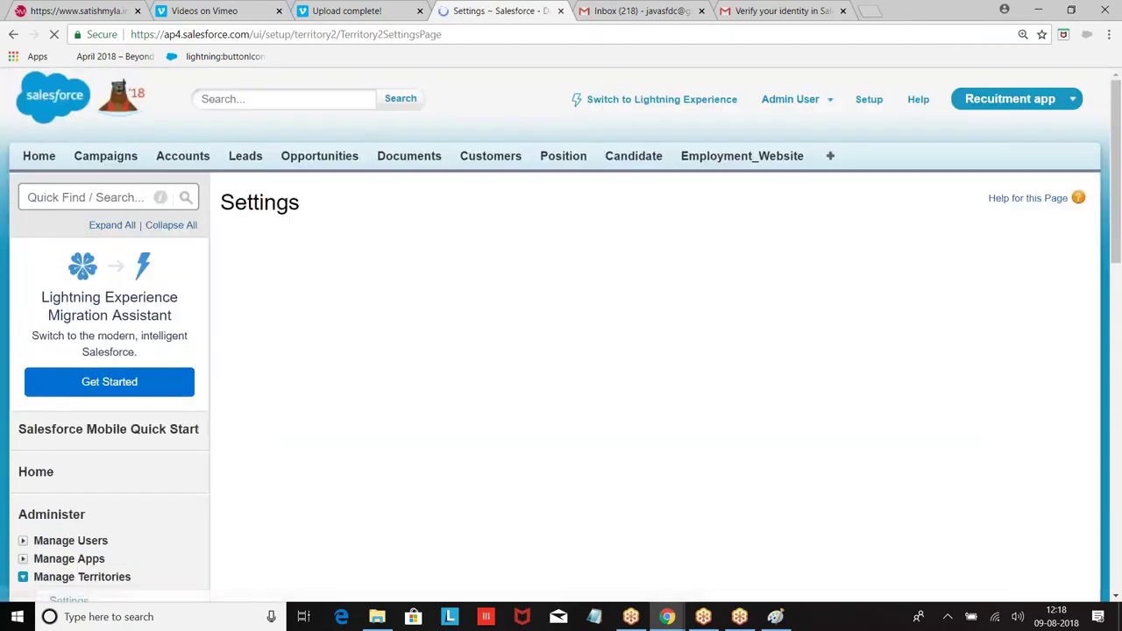
- Set the default account access to view, edit, transfer, and delete for accounts assigned to the territory, and save the settings
{"action": "scroll", "coordinate": [286, 283], "scroll_direction": "down", "scroll_amount": 2}
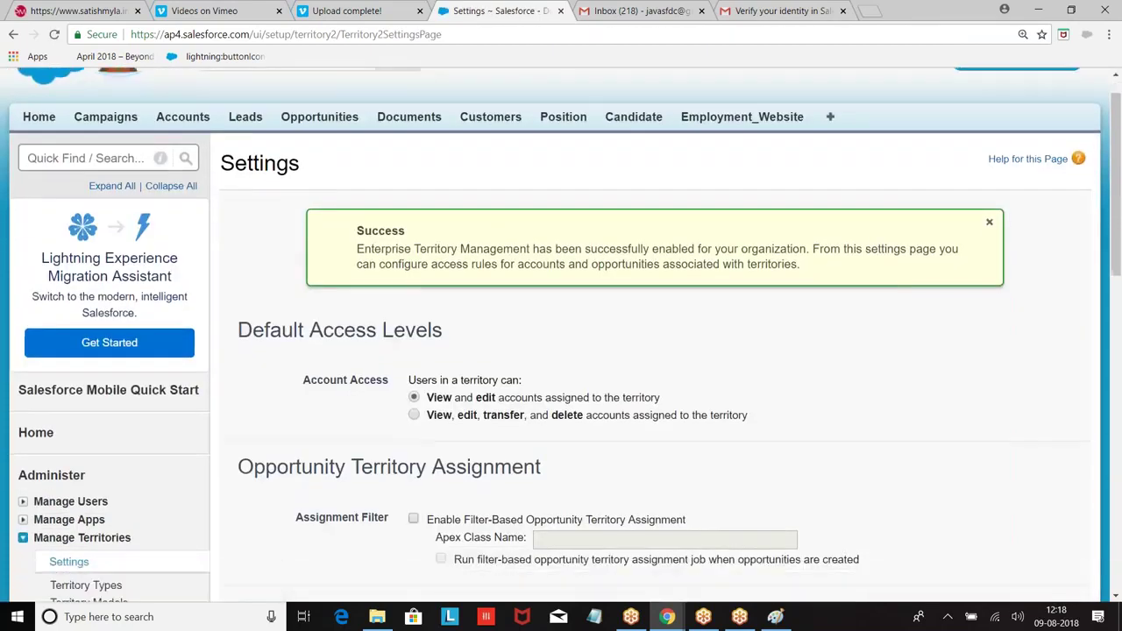
{"action": "left_click_drag", "start_coordinate": [292, 274], "coordinate": [349, 274]}
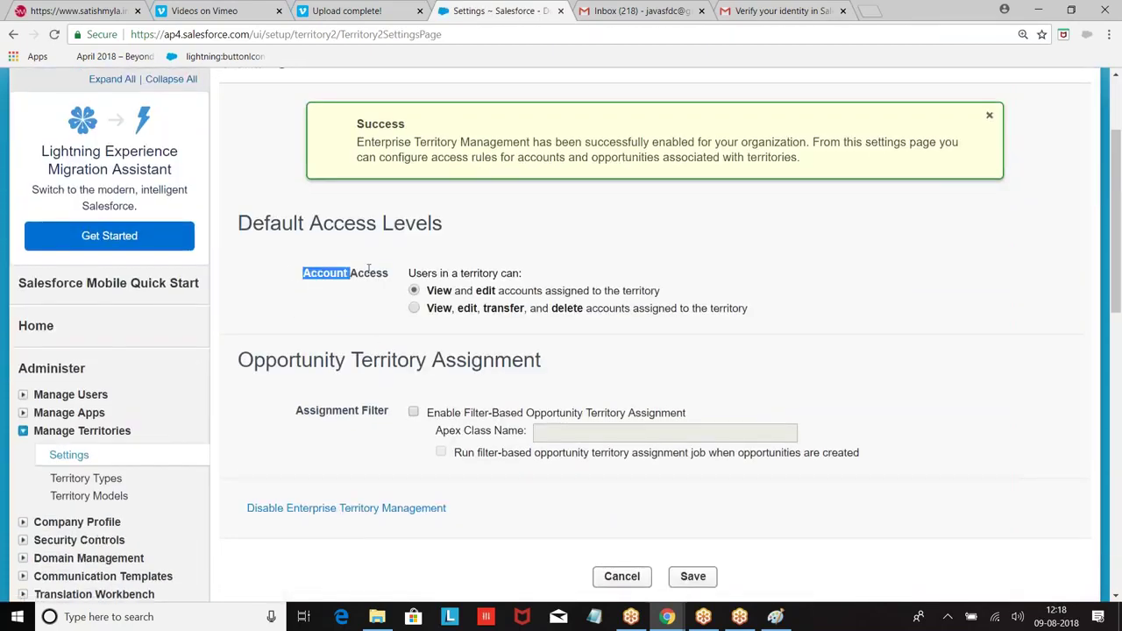
{"action": "left_click", "coordinate": [357, 295]}
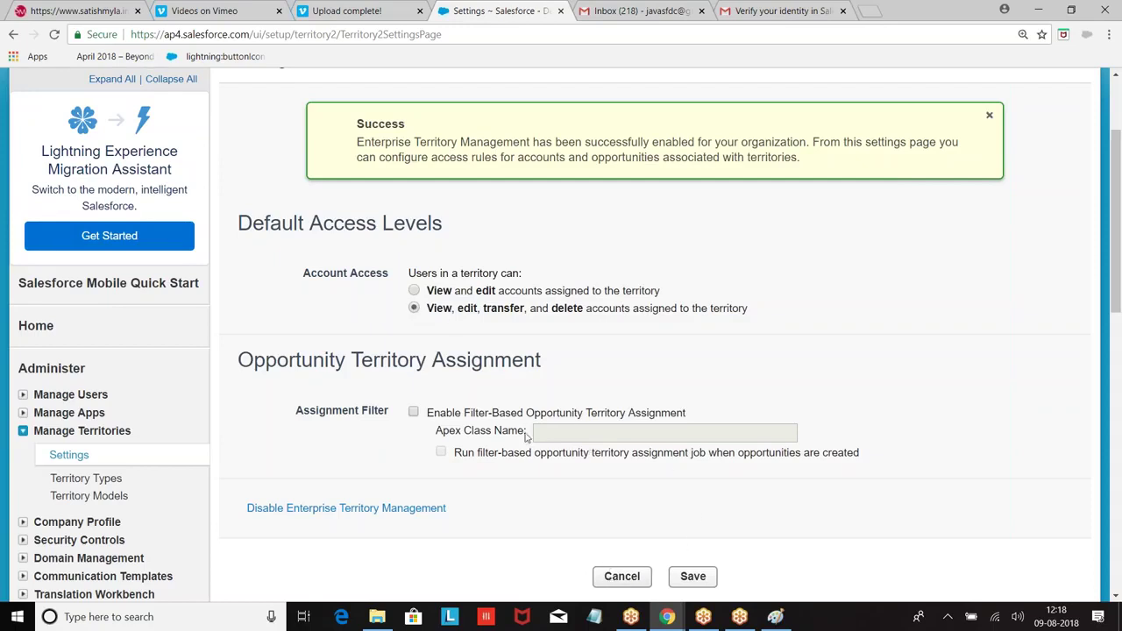
{"action": "left_click", "coordinate": [692, 576]}
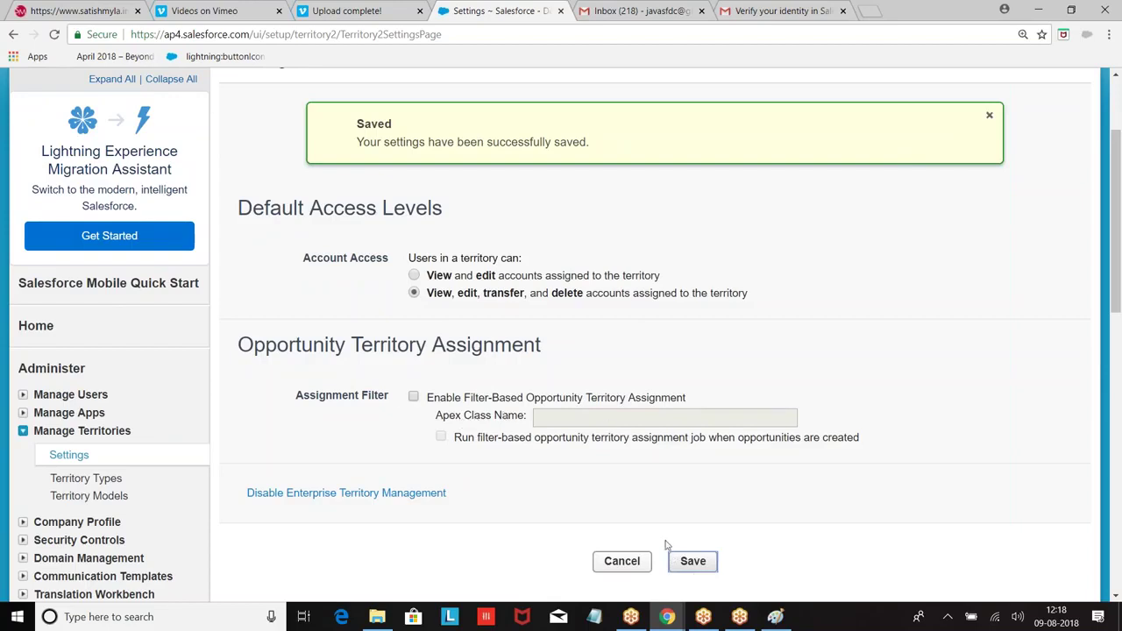
- Create and save a new territory type labelled North Indian with priority 1
{"action": "scroll", "coordinate": [417, 375], "scroll_direction": "down", "scroll_amount": 3}
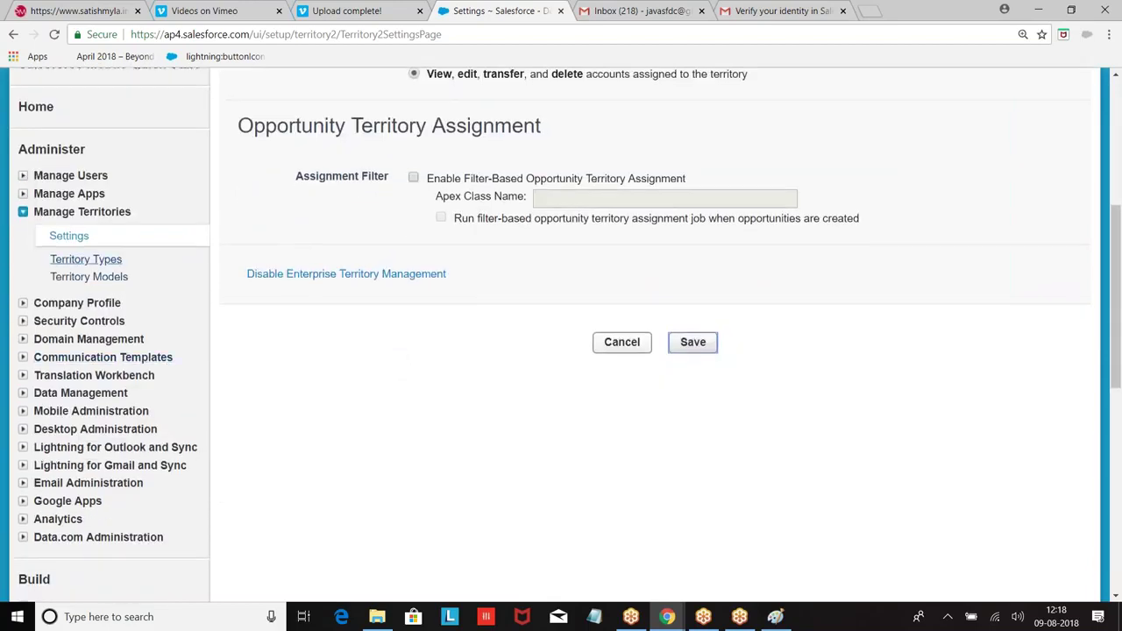
{"action": "left_click", "coordinate": [70, 260]}
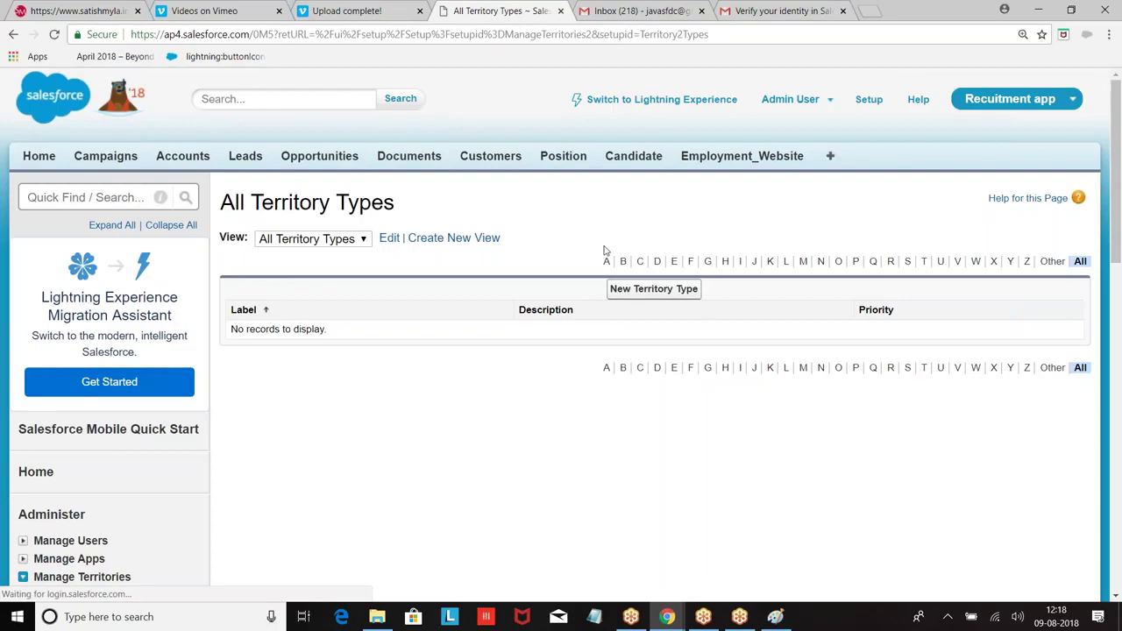
{"action": "left_click", "coordinate": [645, 290]}
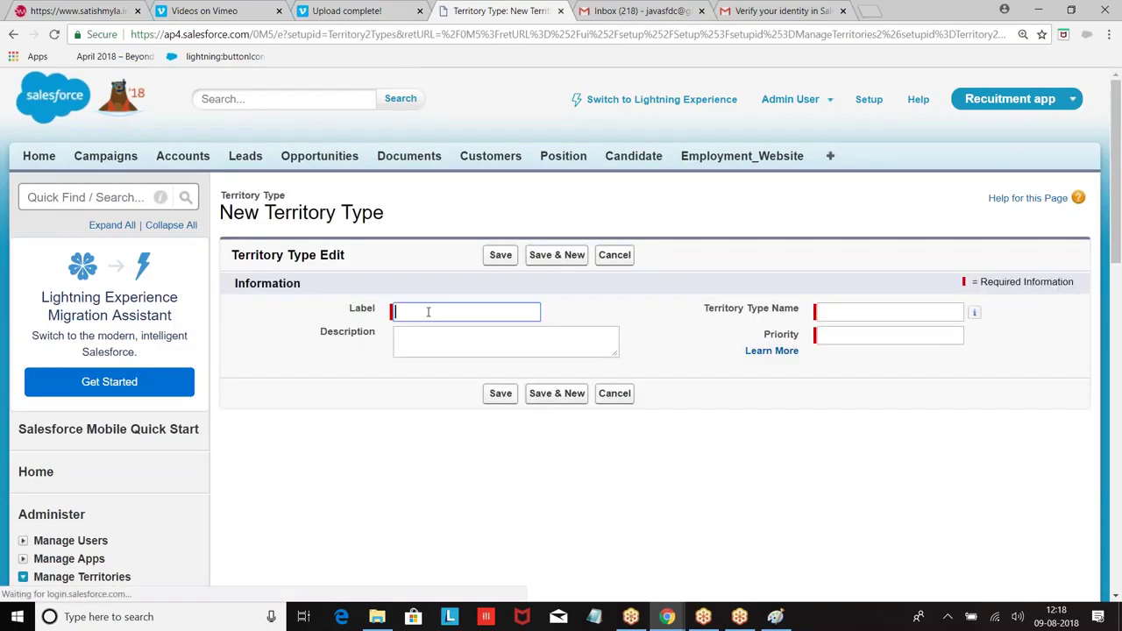
{"action": "type", "text": "North India"}
{"action": "key", "text": "Caps_Lock"}
{"action": "key", "text": "Caps_Lock"}
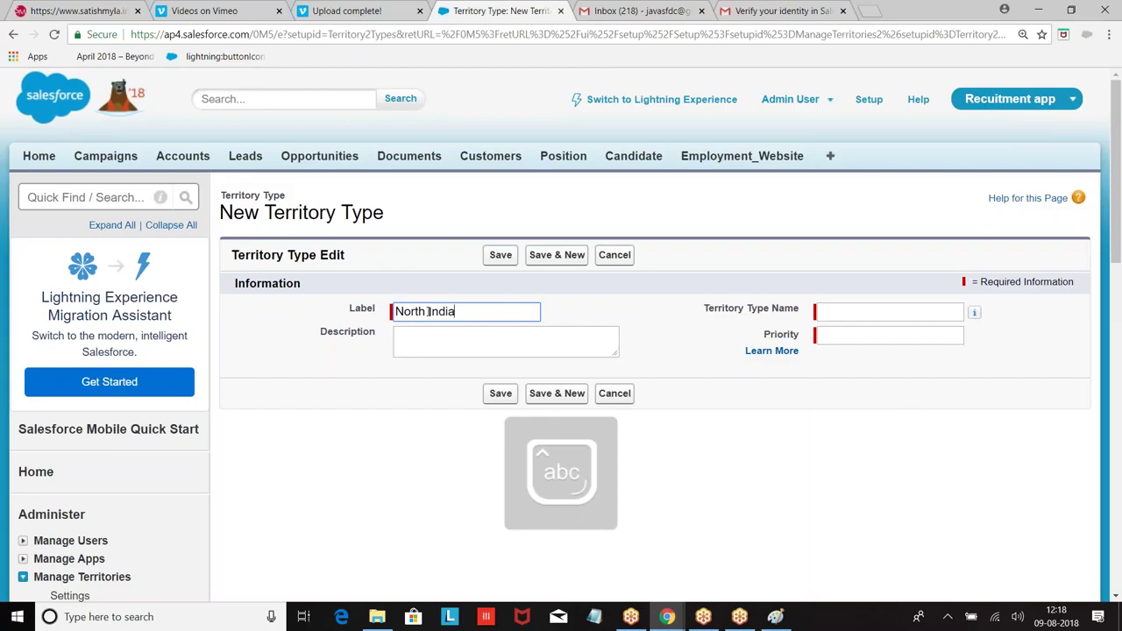
{"action": "left_click", "coordinate": [856, 294]}
{"action": "left_click", "coordinate": [847, 336]}
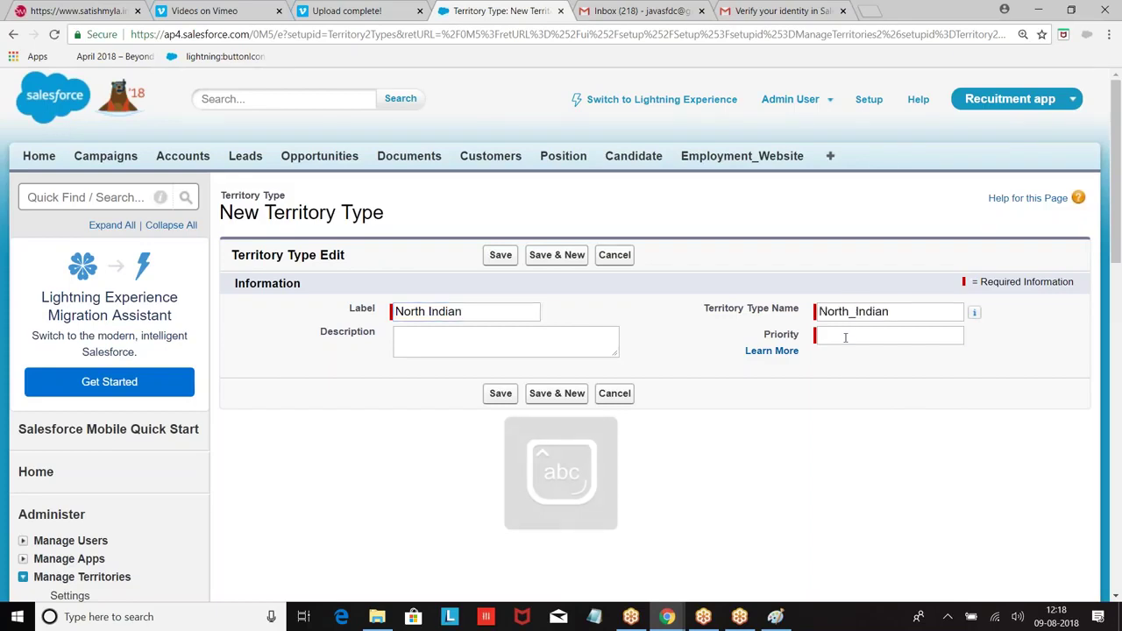
{"action": "type", "text": "1"}
{"action": "left_click", "coordinate": [500, 254]}
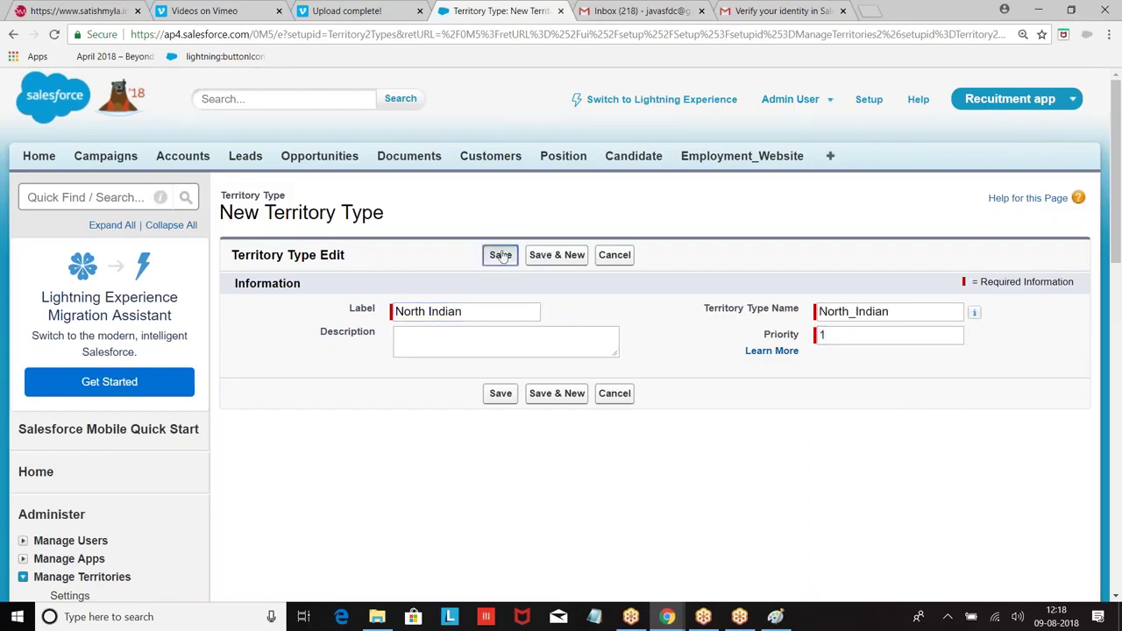
- Create and save another territory type labelled South India with priority 2
{"action": "scroll", "coordinate": [145, 431], "scroll_direction": "down", "scroll_amount": 3}
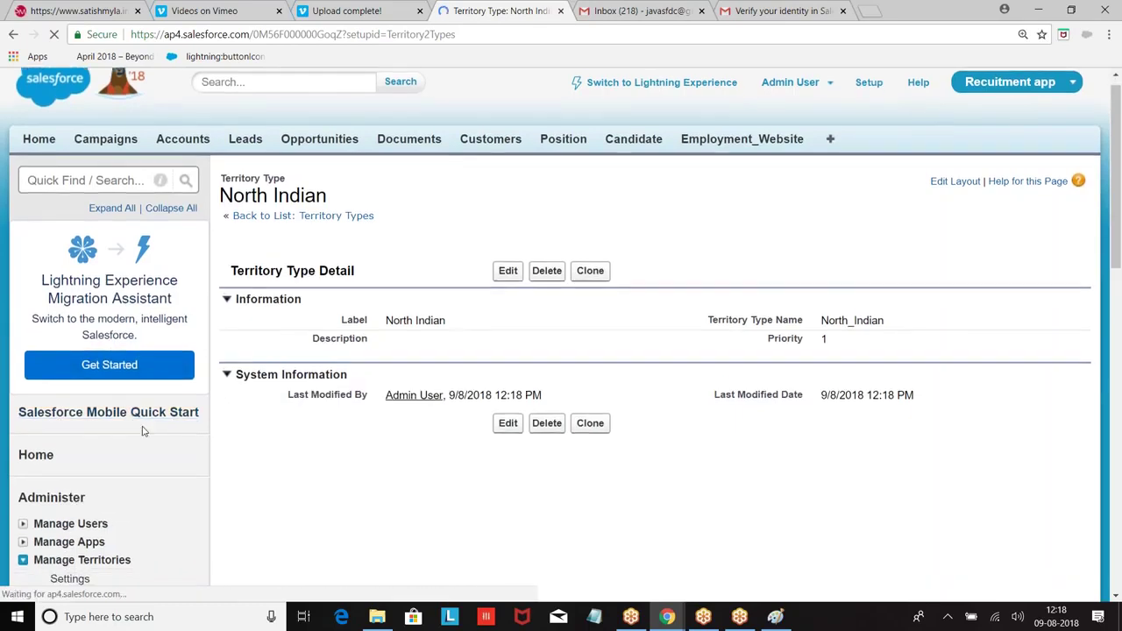
{"action": "left_click", "coordinate": [83, 328]}
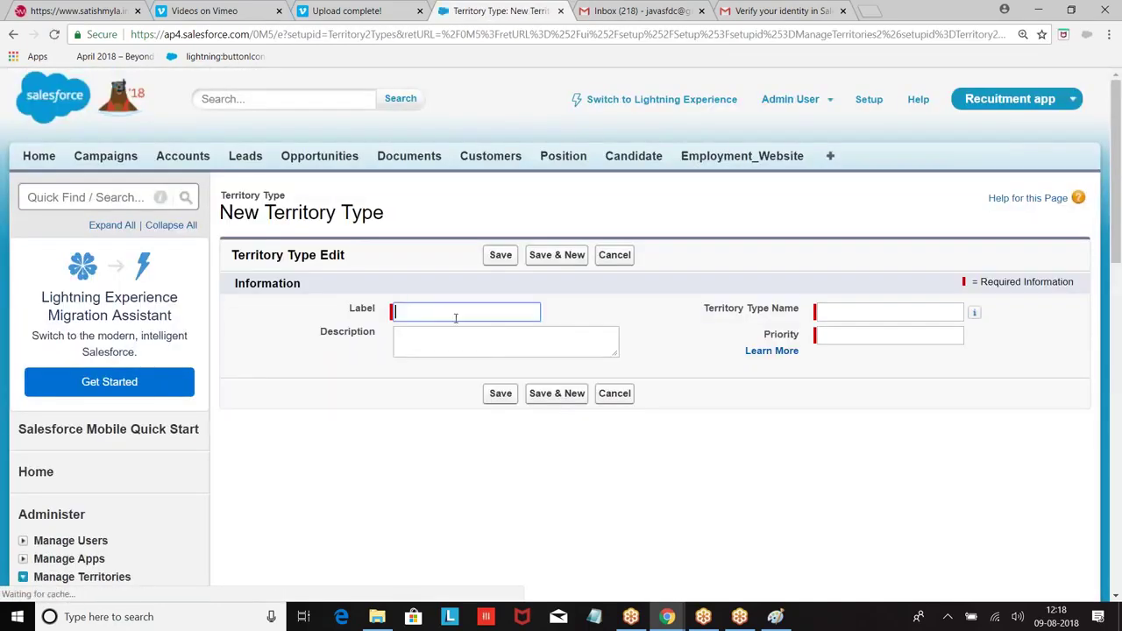
{"action": "type", "text": "South India"}
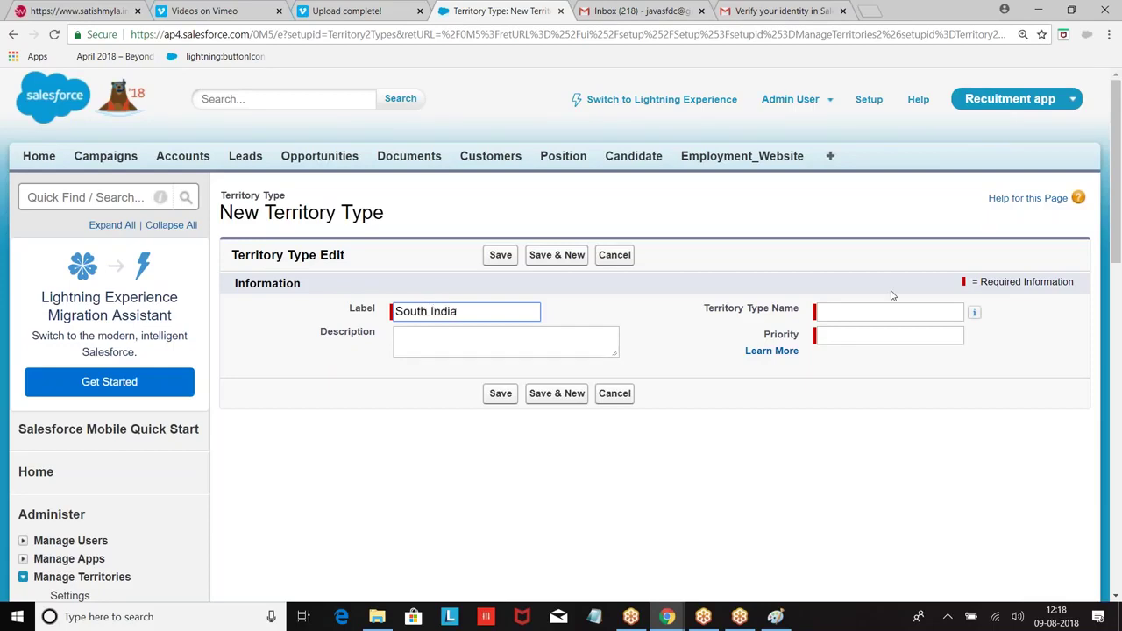
{"action": "left_click", "coordinate": [863, 310]}
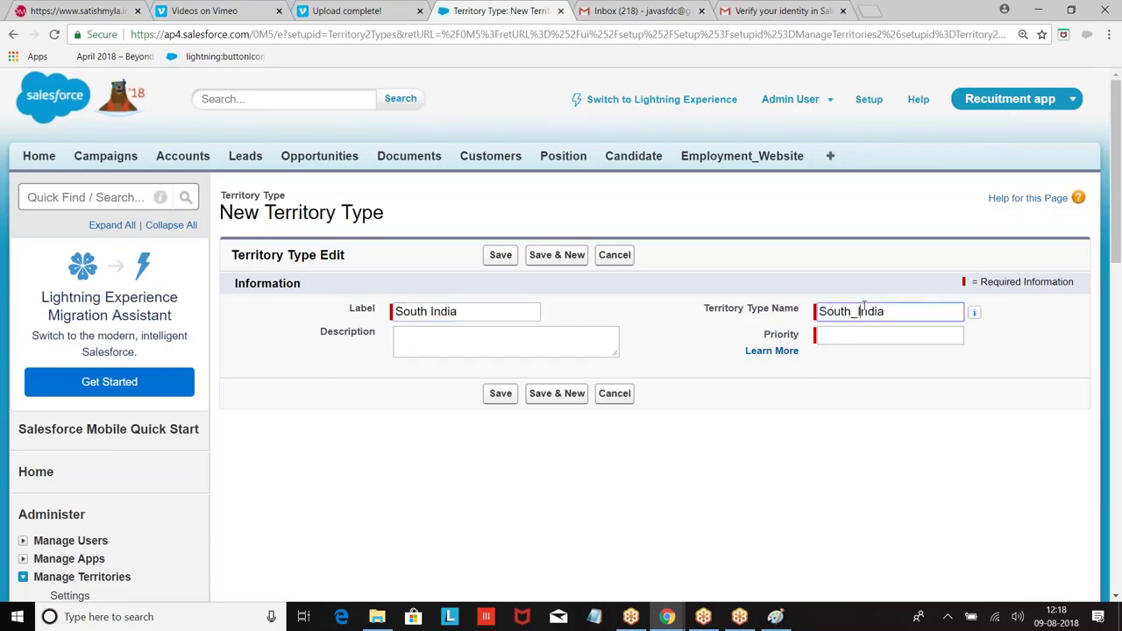
{"action": "left_click", "coordinate": [837, 335]}
{"action": "type", "text": "2"}
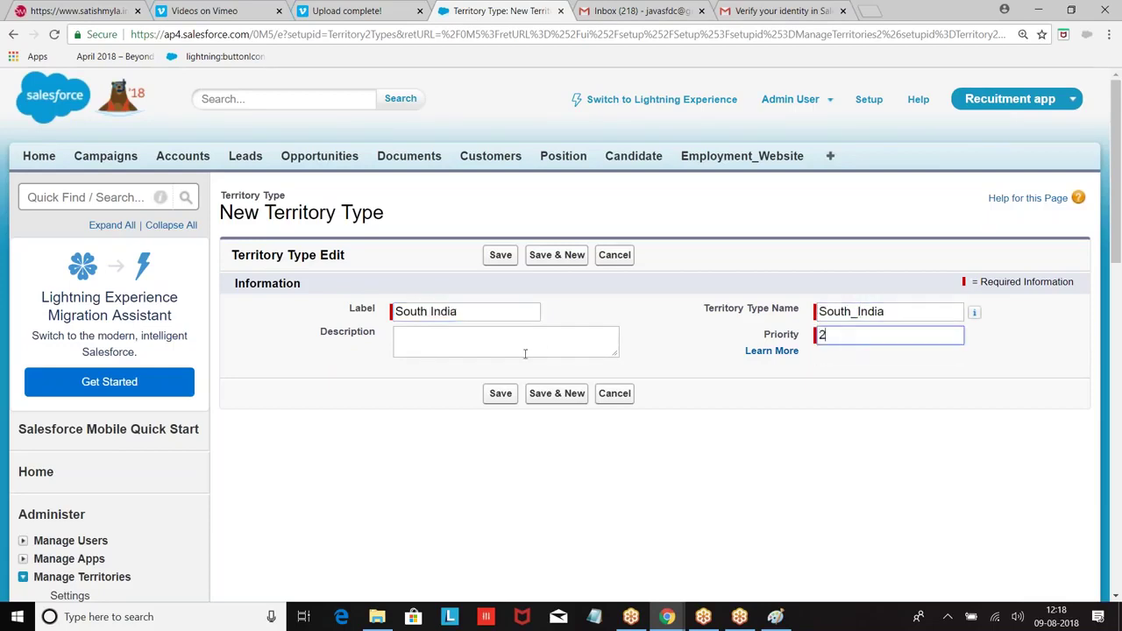
{"action": "left_click", "coordinate": [487, 386]}
- Create a territory model labelled Hyd and save it, continuing with another new model
{"action": "scroll", "coordinate": [388, 292], "scroll_direction": "down", "scroll_amount": 2}
{"action": "scroll", "coordinate": [404, 274], "scroll_direction": "down", "scroll_amount": 2}
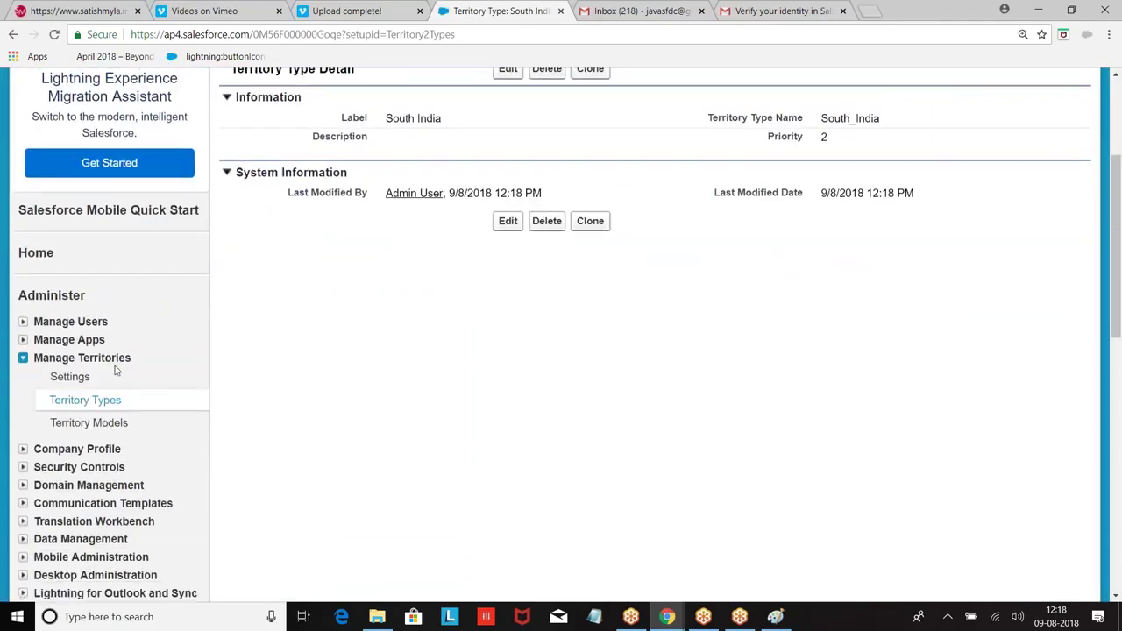
{"action": "left_click", "coordinate": [89, 424]}
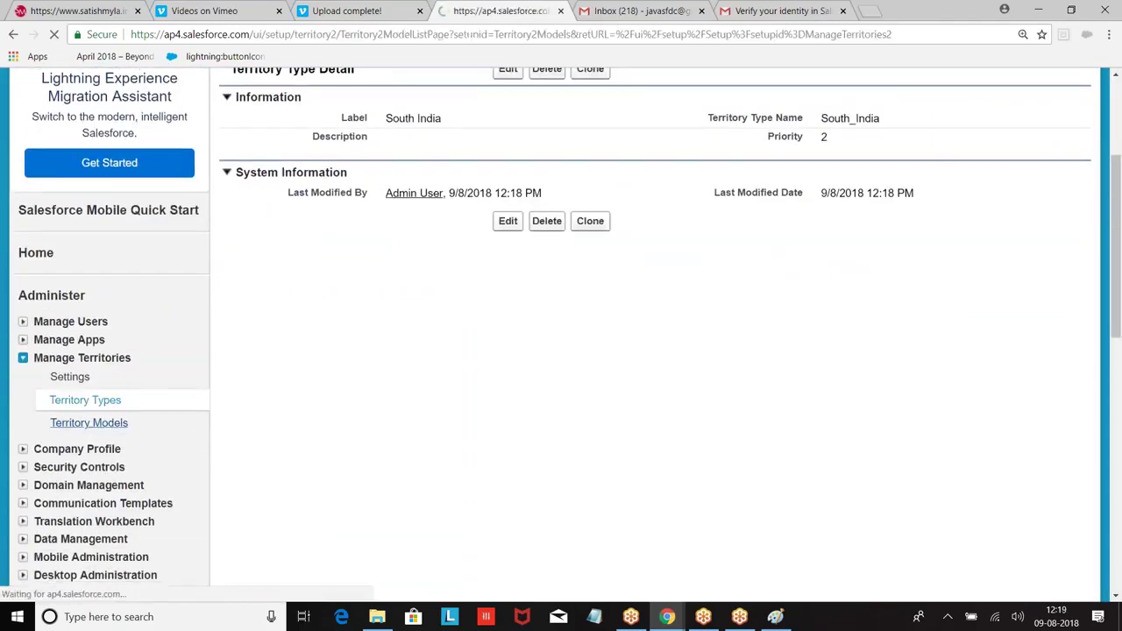
{"action": "left_click", "coordinate": [643, 298]}
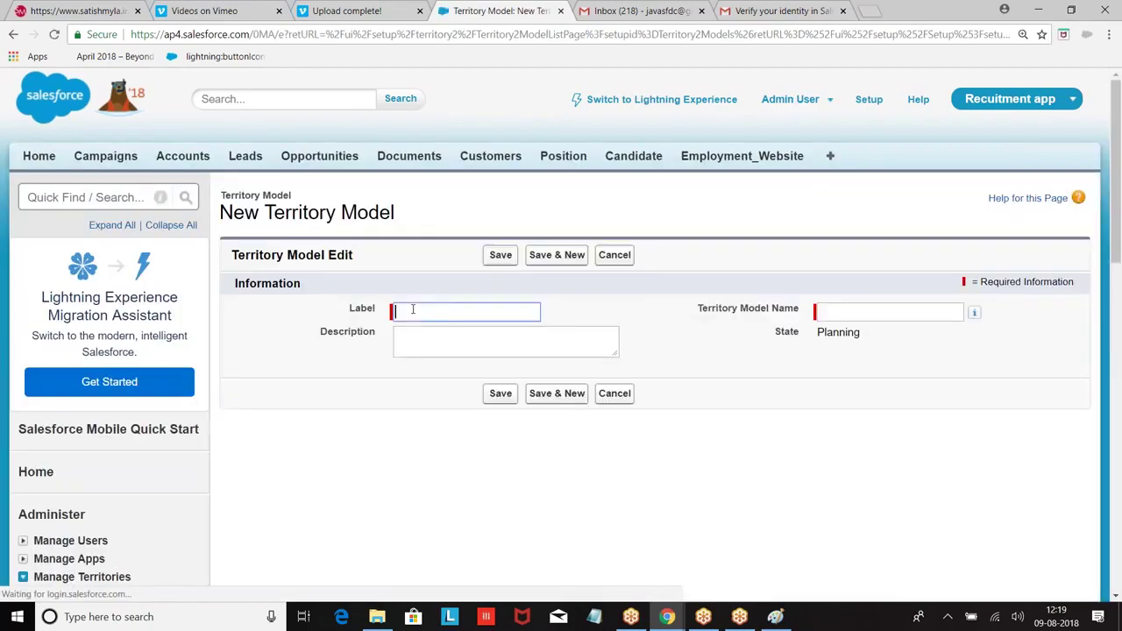
{"action": "type", "text": "Hyd"}
{"action": "left_click", "coordinate": [644, 349]}
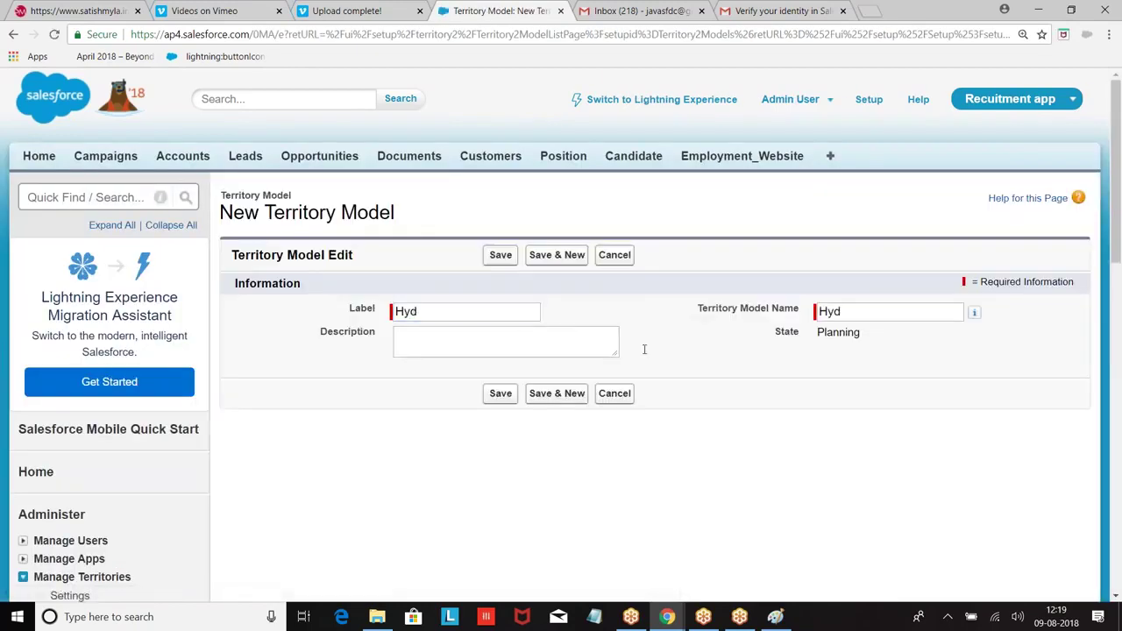
{"action": "left_click", "coordinate": [556, 394]}
- Label the new territory model Ban and save it, continuing with another new model
{"action": "left_click", "coordinate": [408, 308]}
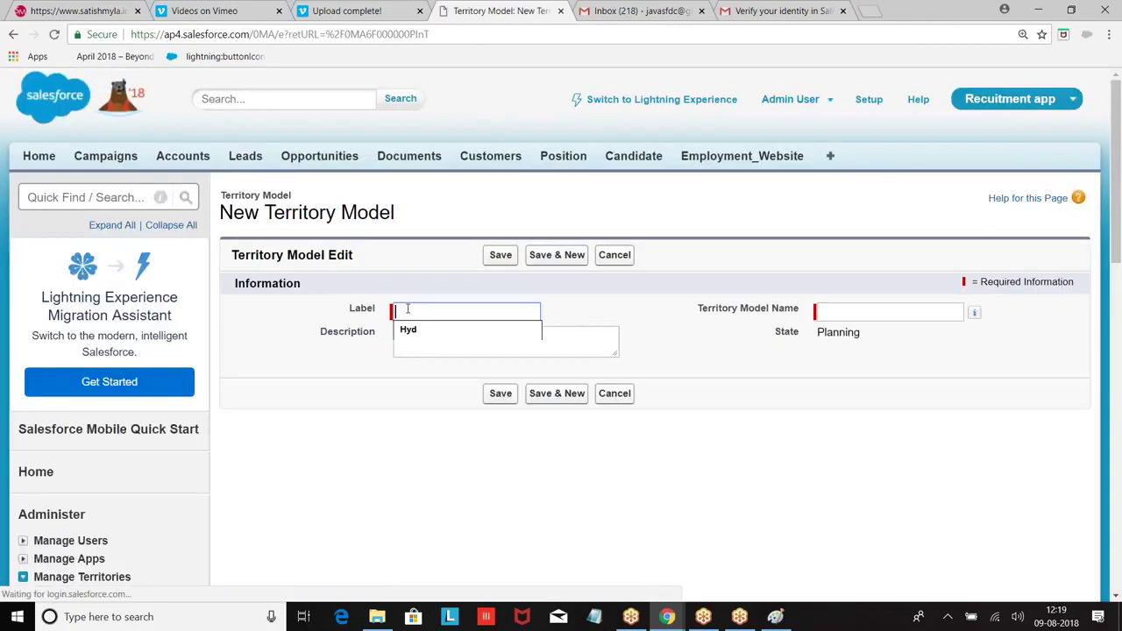
{"action": "type", "text": "Ban"}
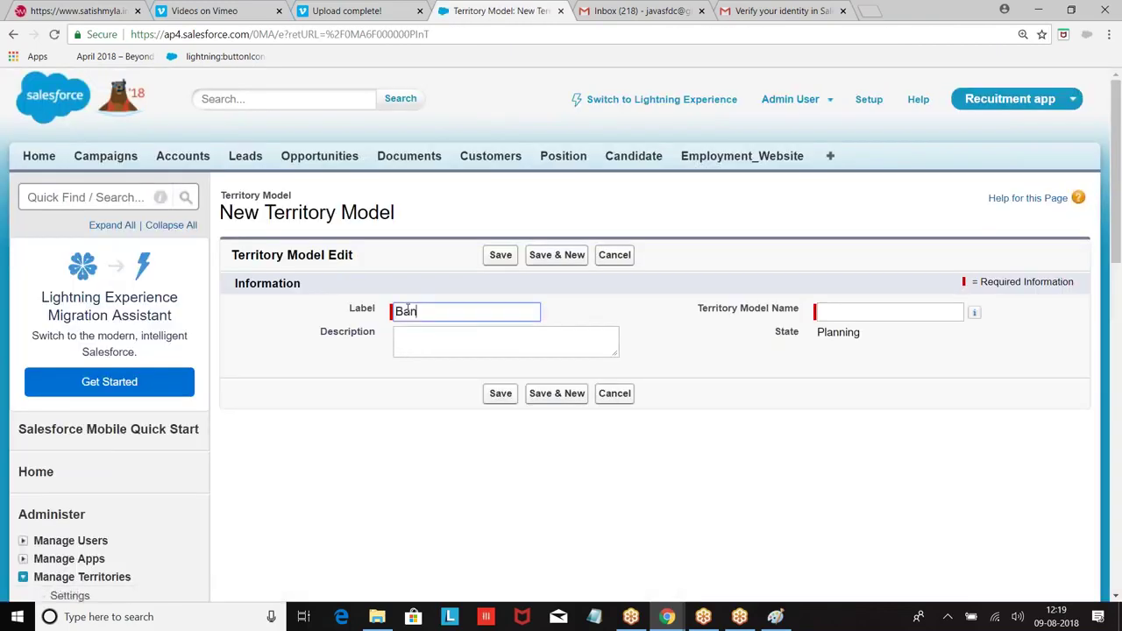
{"action": "left_click", "coordinate": [547, 394]}
- Label the new territory model Che and save it
{"action": "left_click", "coordinate": [421, 313]}
{"action": "type", "text": "Che"}
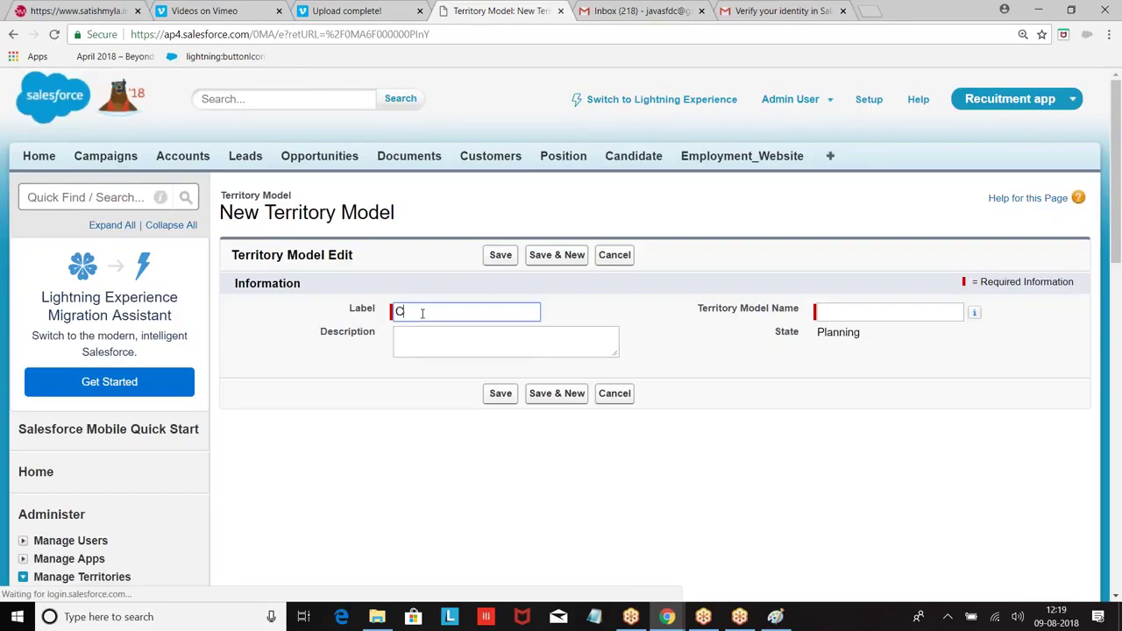
{"action": "left_click", "coordinate": [484, 388]}
{"action": "left_click", "coordinate": [488, 392]}
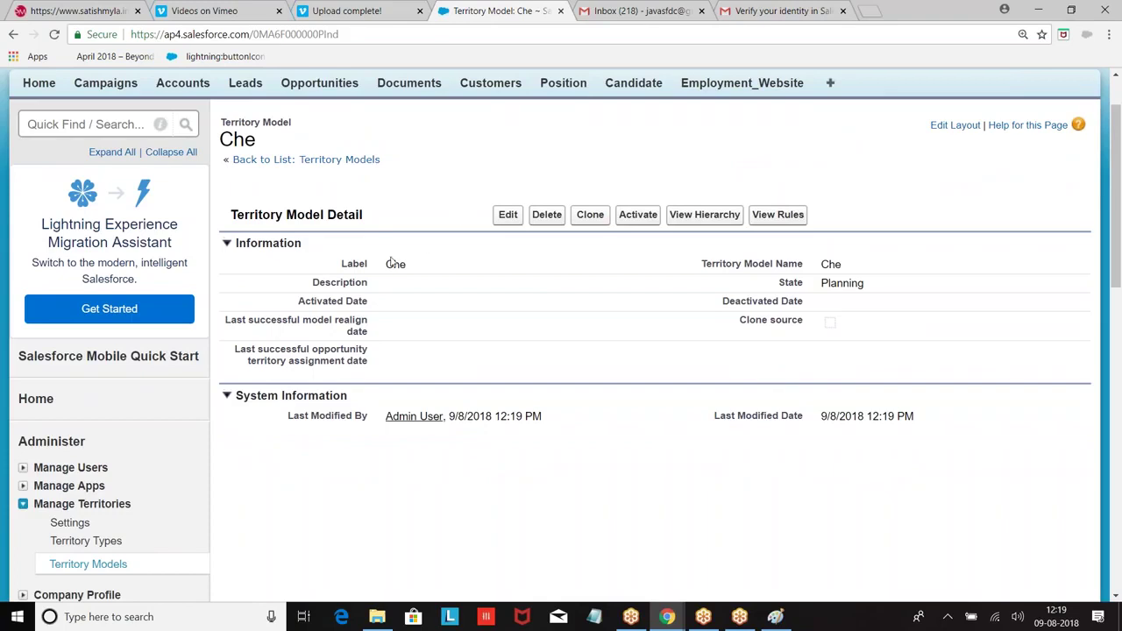
- Start a new territory in the Che model's hierarchy, labelled Thambaram with territory type South India
{"action": "double_click", "coordinate": [409, 262]}
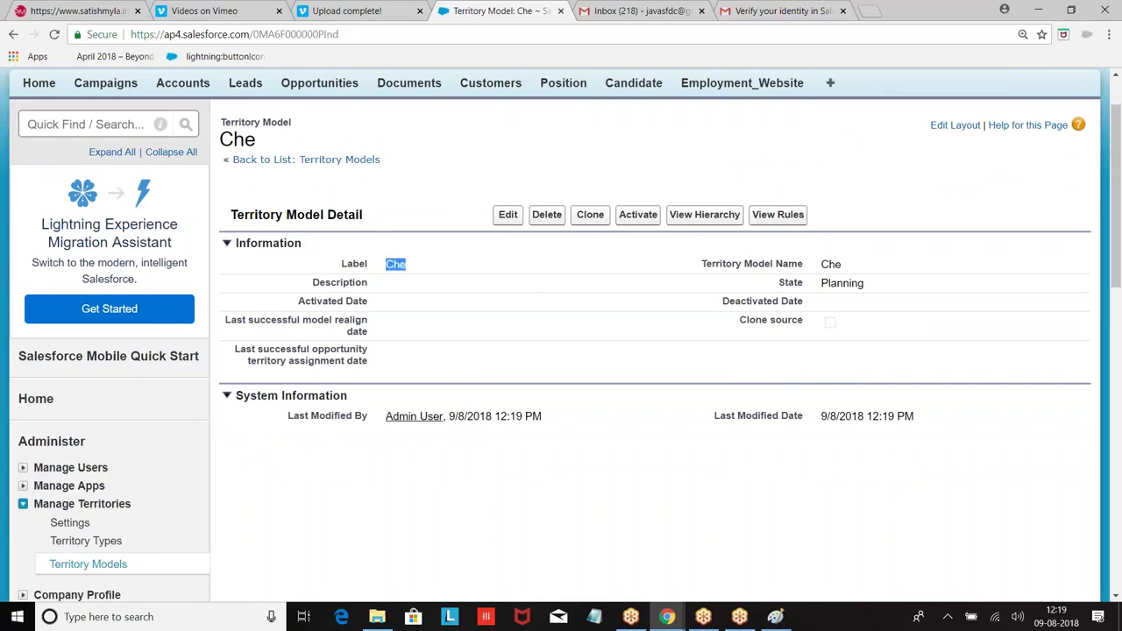
{"action": "left_click", "coordinate": [692, 217]}
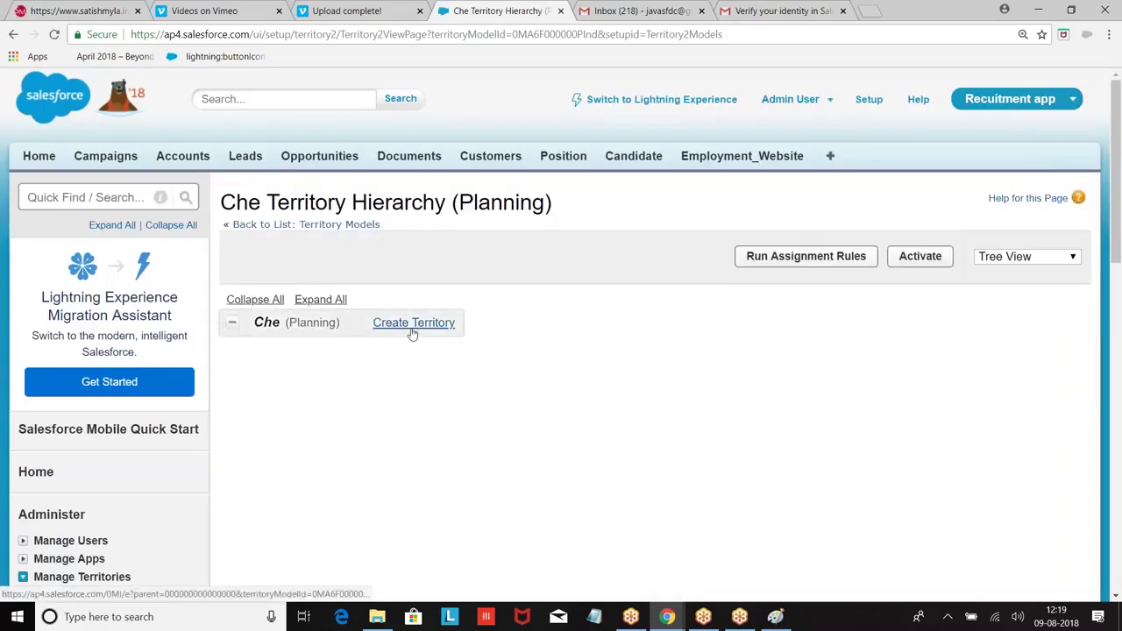
{"action": "left_click", "coordinate": [413, 323]}
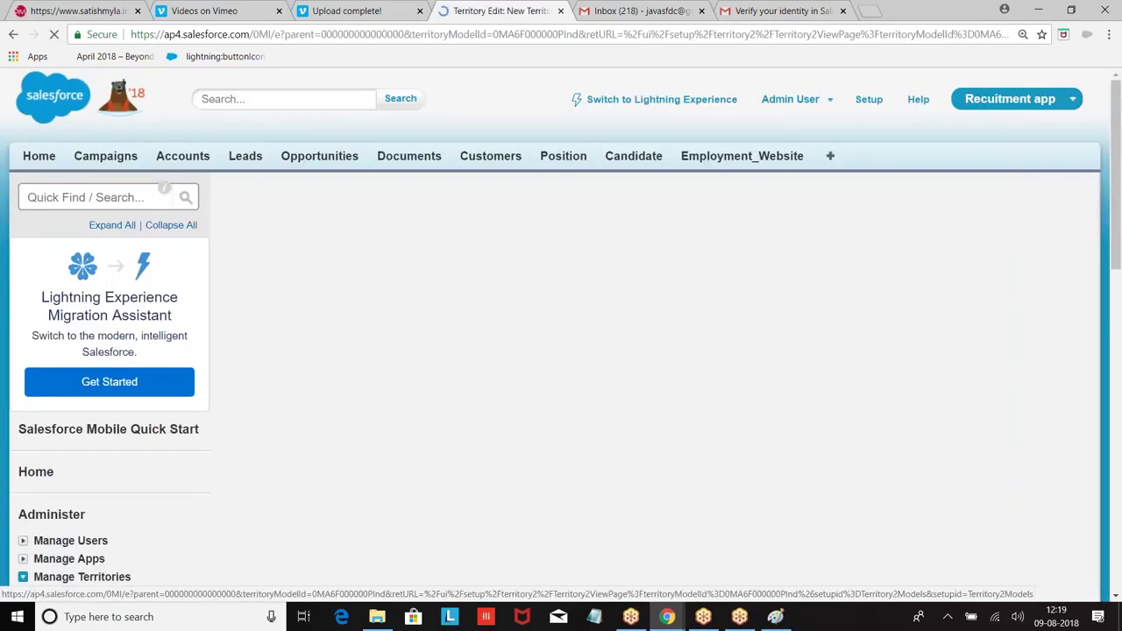
{"action": "left_click", "coordinate": [422, 309]}
{"action": "type", "text": "Ta"}
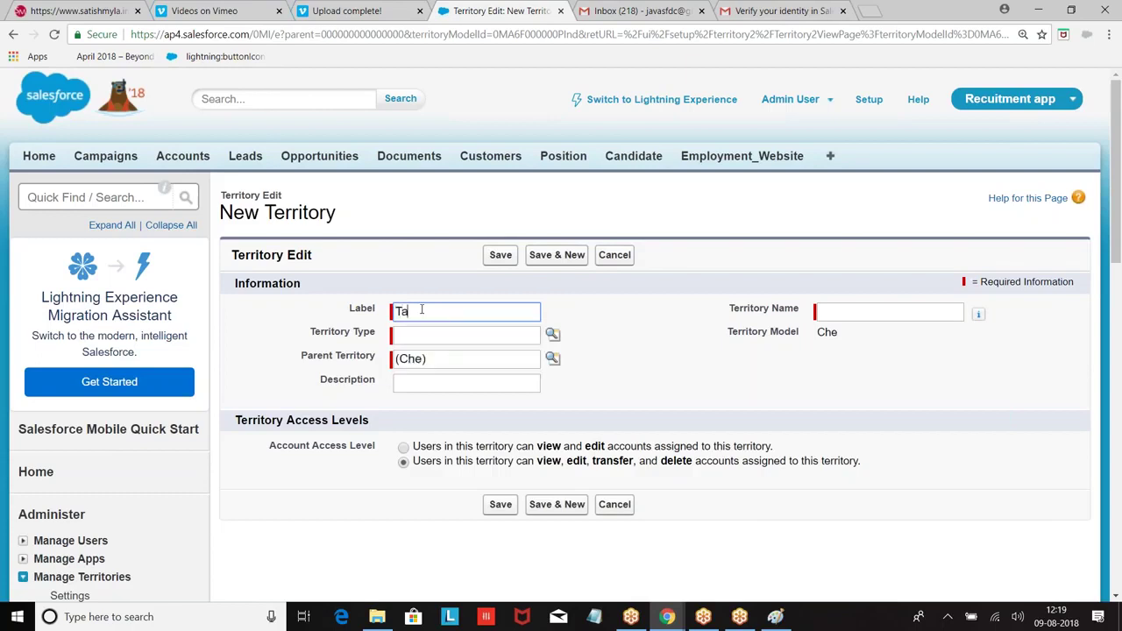
{"action": "type", "text": "ambaram"}
{"action": "left_click", "coordinate": [552, 335]}
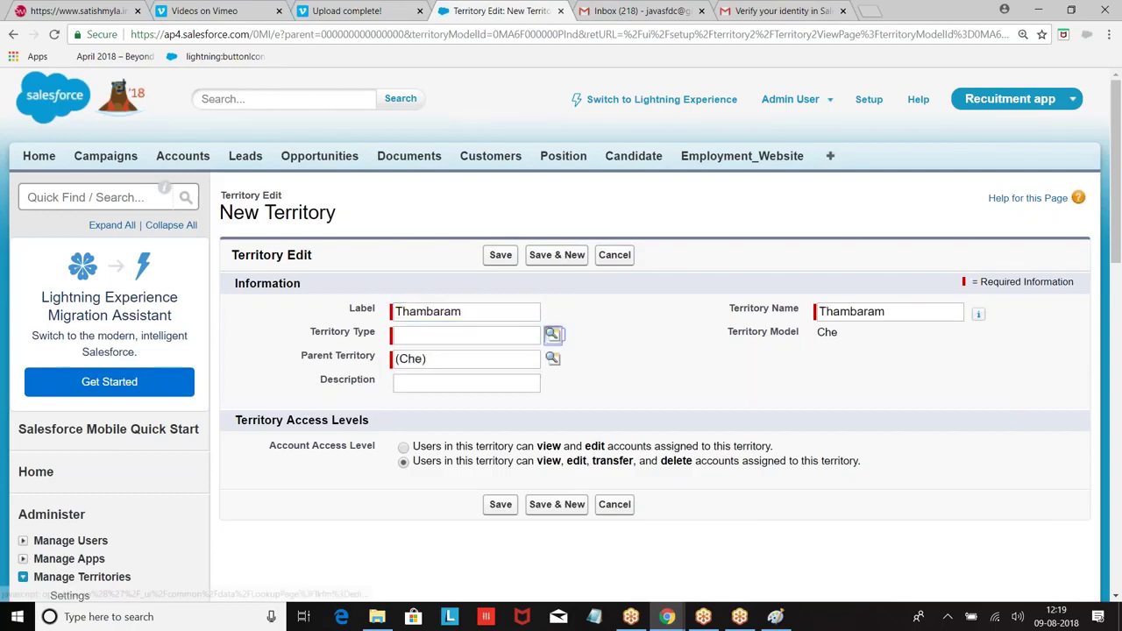
{"action": "left_click", "coordinate": [366, 494]}
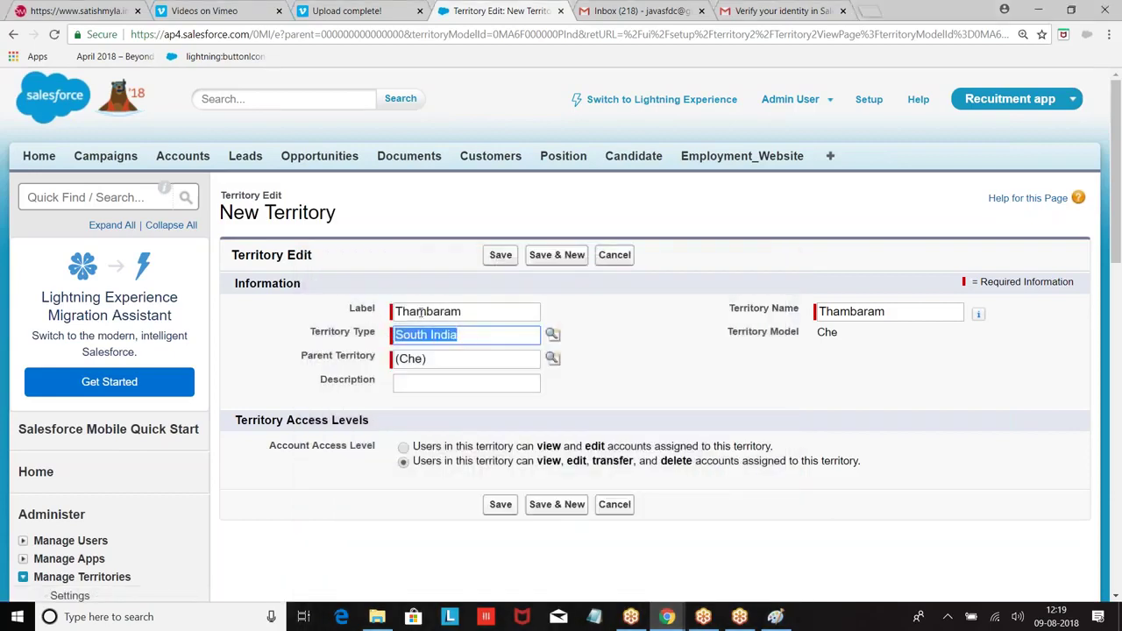
- Set the Thambaram territory's account access level to view and edit only, and save the territory
{"action": "scroll", "coordinate": [593, 303], "scroll_direction": "down", "scroll_amount": 2}
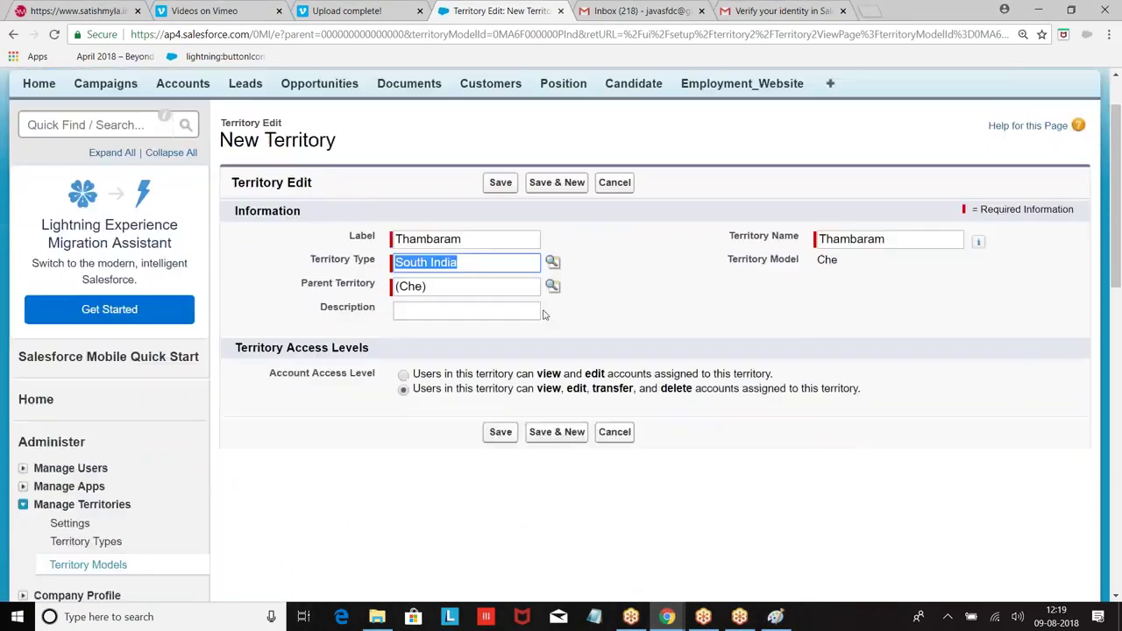
{"action": "scroll", "coordinate": [602, 325], "scroll_direction": "down", "scroll_amount": 2}
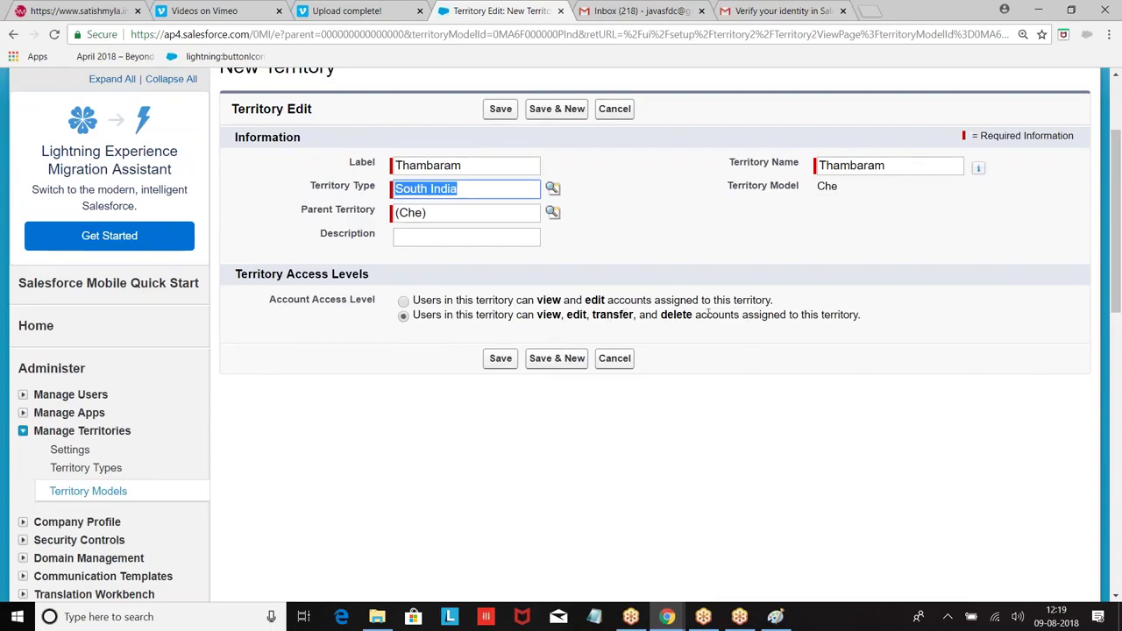
{"action": "left_click", "coordinate": [416, 302]}
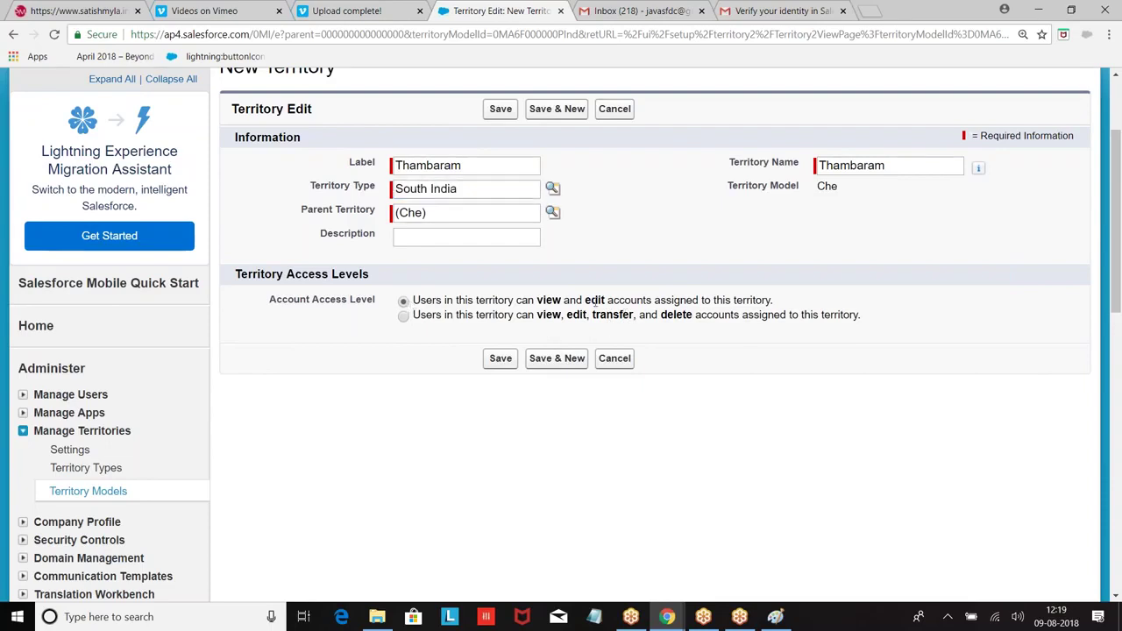
{"action": "left_click", "coordinate": [493, 359]}
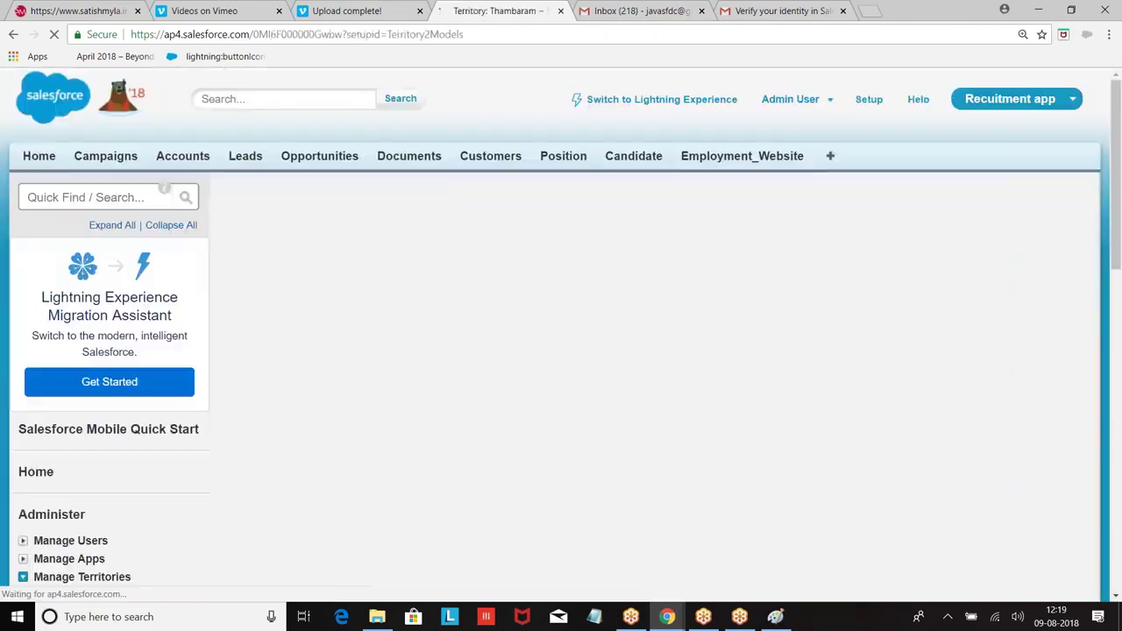
- Assign the Integration User and the user listed directly below it to the Thambaram territory and save the assignment
{"action": "scroll", "coordinate": [561, 333], "scroll_direction": "down", "scroll_amount": 1}
{"action": "scroll", "coordinate": [508, 300], "scroll_direction": "down", "scroll_amount": 2}
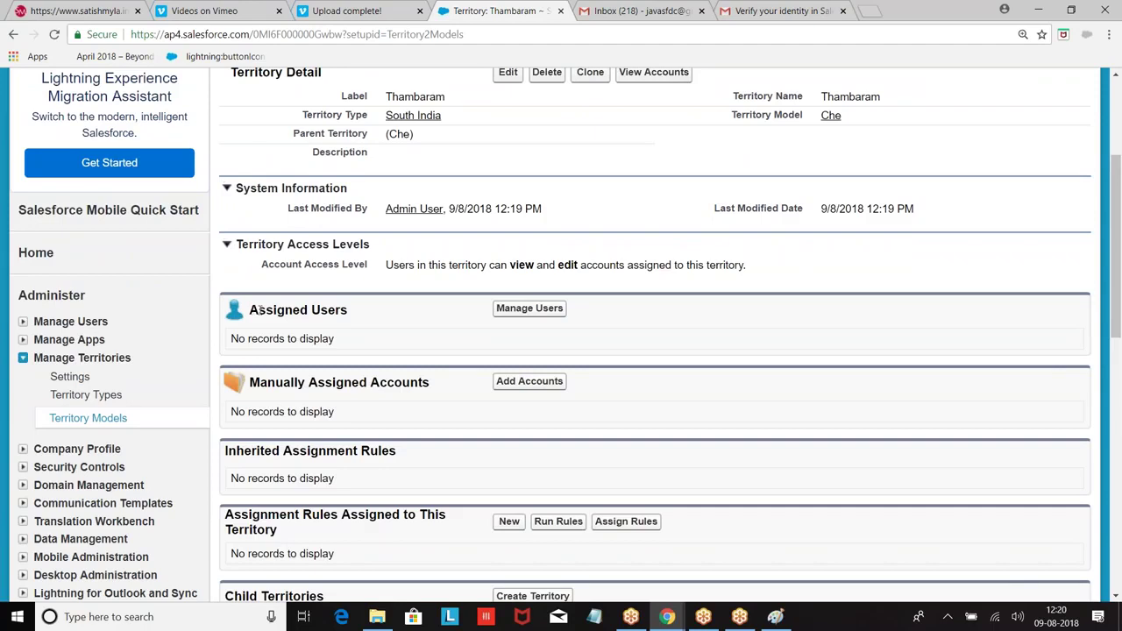
{"action": "left_click_drag", "start_coordinate": [252, 310], "coordinate": [372, 313]}
{"action": "left_click", "coordinate": [532, 309]}
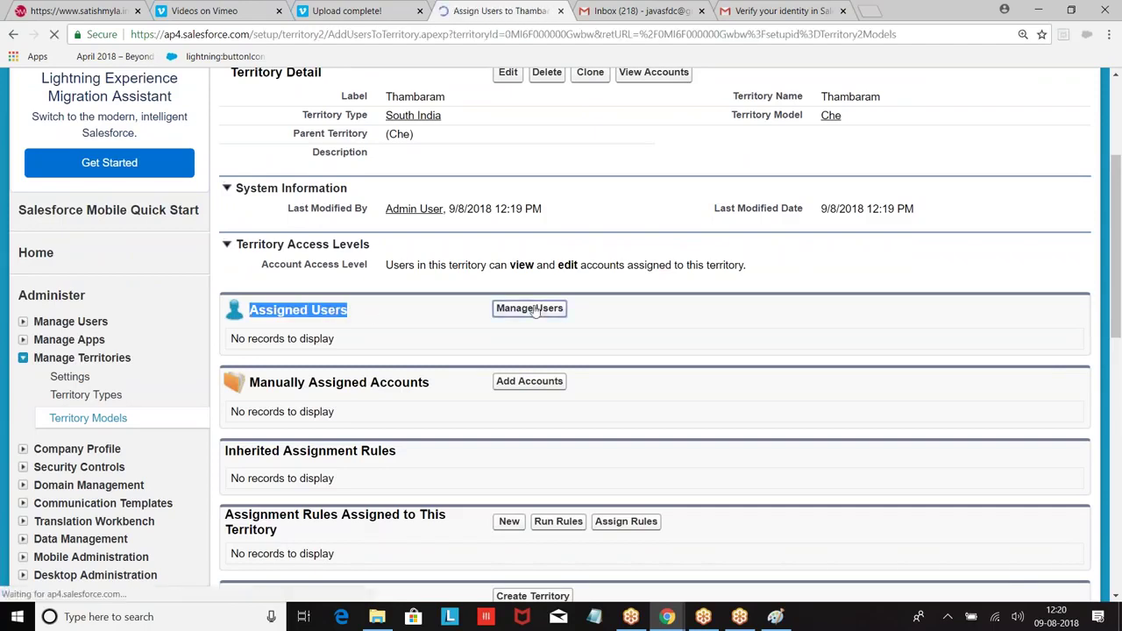
{"action": "scroll", "coordinate": [443, 298], "scroll_direction": "down", "scroll_amount": 1}
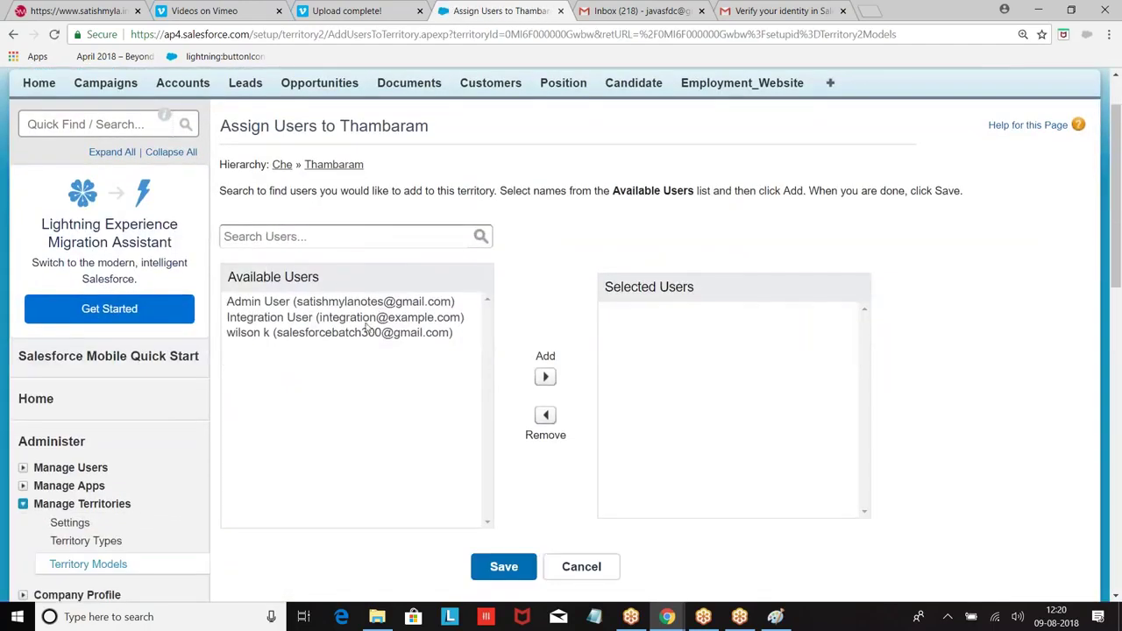
{"action": "left_click", "coordinate": [257, 334]}
{"action": "left_click", "coordinate": [263, 320], "text": "ctrl"}
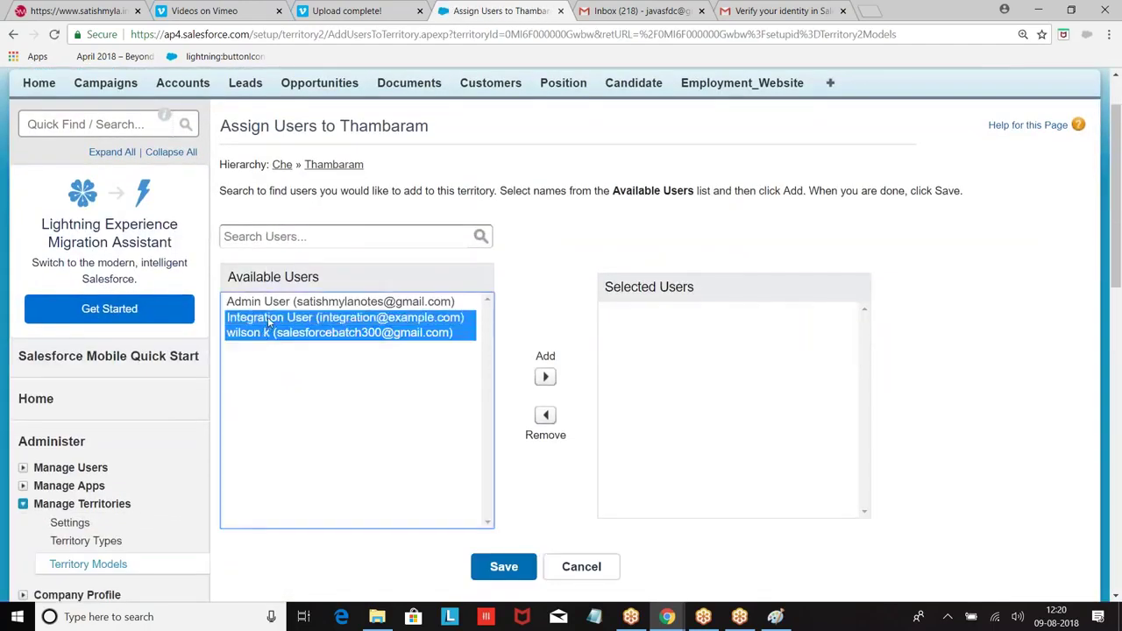
{"action": "left_click", "coordinate": [543, 377]}
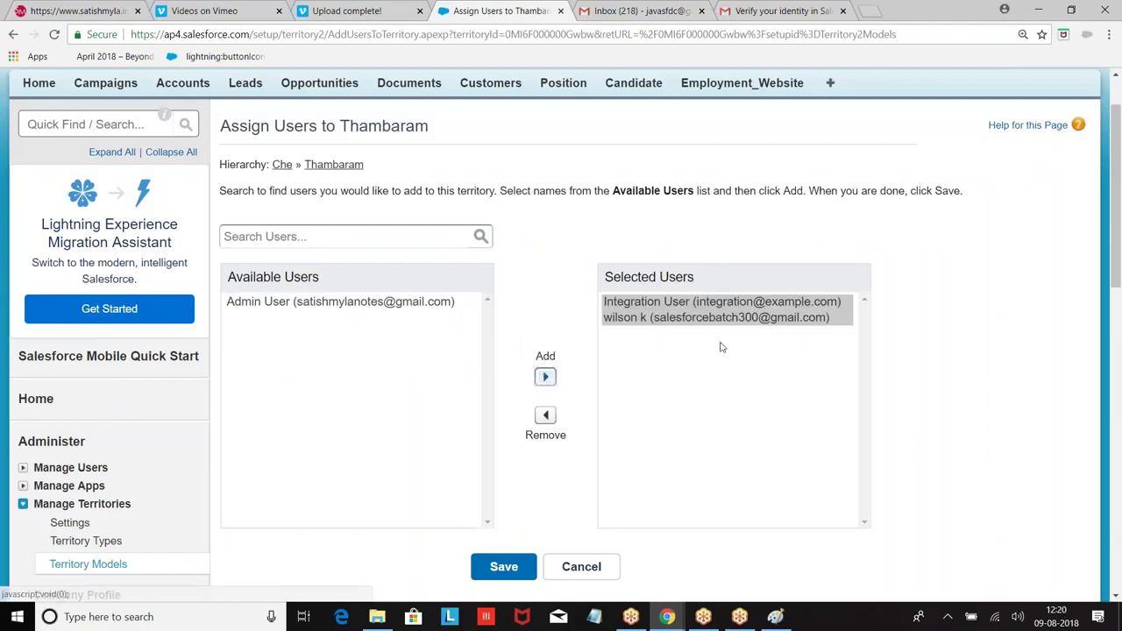
{"action": "left_click", "coordinate": [497, 568]}
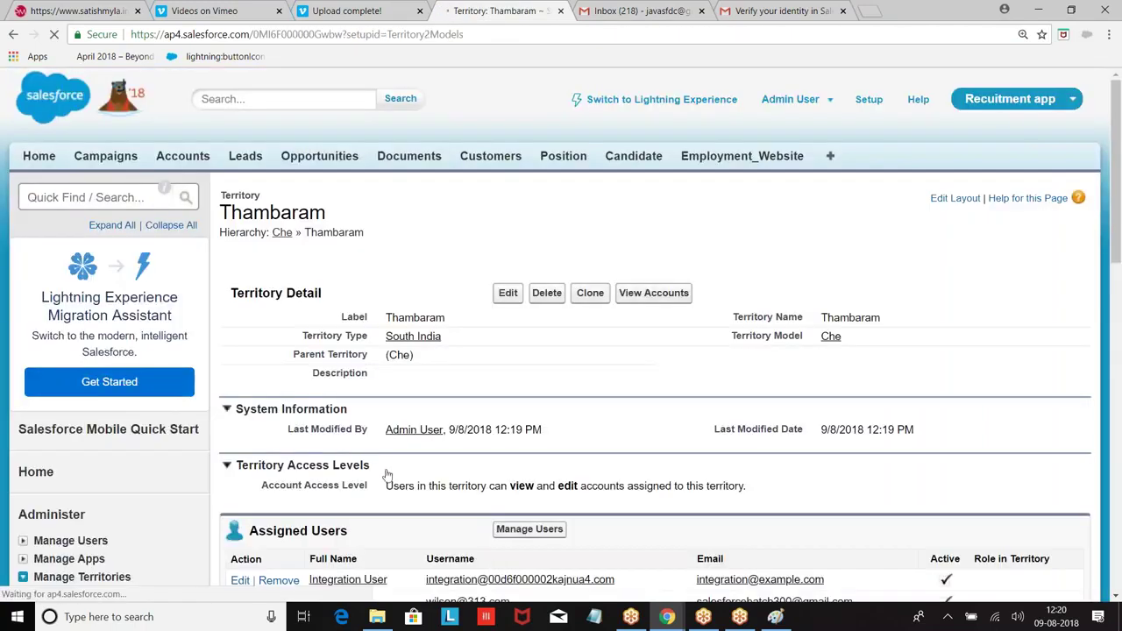
- Manually assign the accounts Account 1, Account10 and Account11 to the Thambaram territory
{"action": "scroll", "coordinate": [390, 474], "scroll_direction": "down", "scroll_amount": 3}
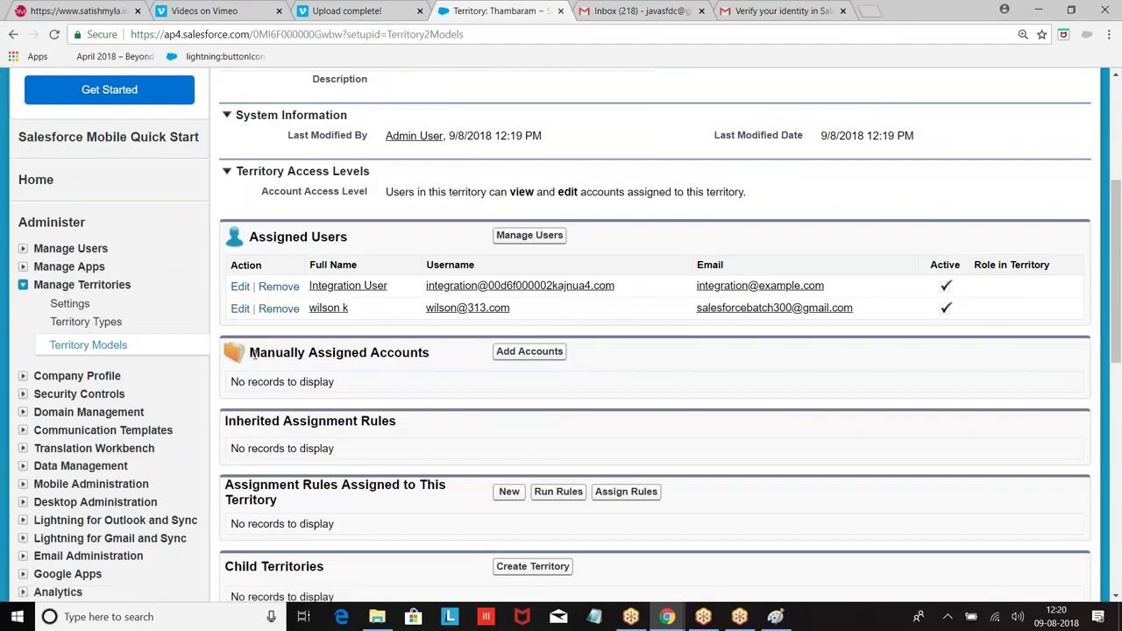
{"action": "left_click_drag", "start_coordinate": [253, 355], "coordinate": [447, 358]}
{"action": "scroll", "coordinate": [447, 359], "scroll_direction": "down", "scroll_amount": 2}
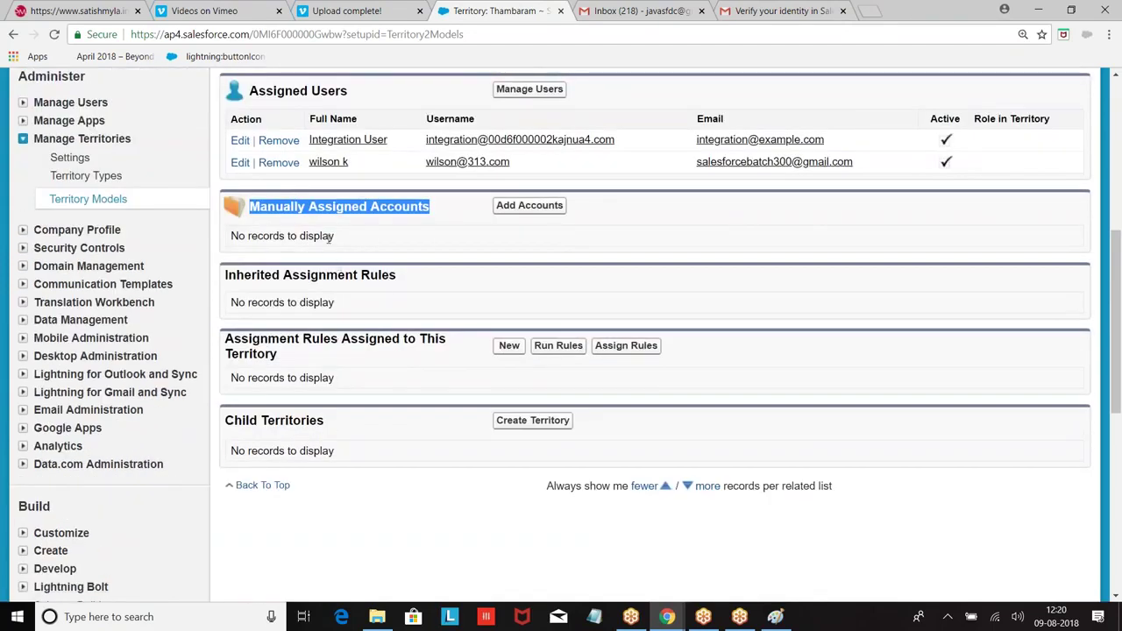
{"action": "left_click", "coordinate": [523, 208]}
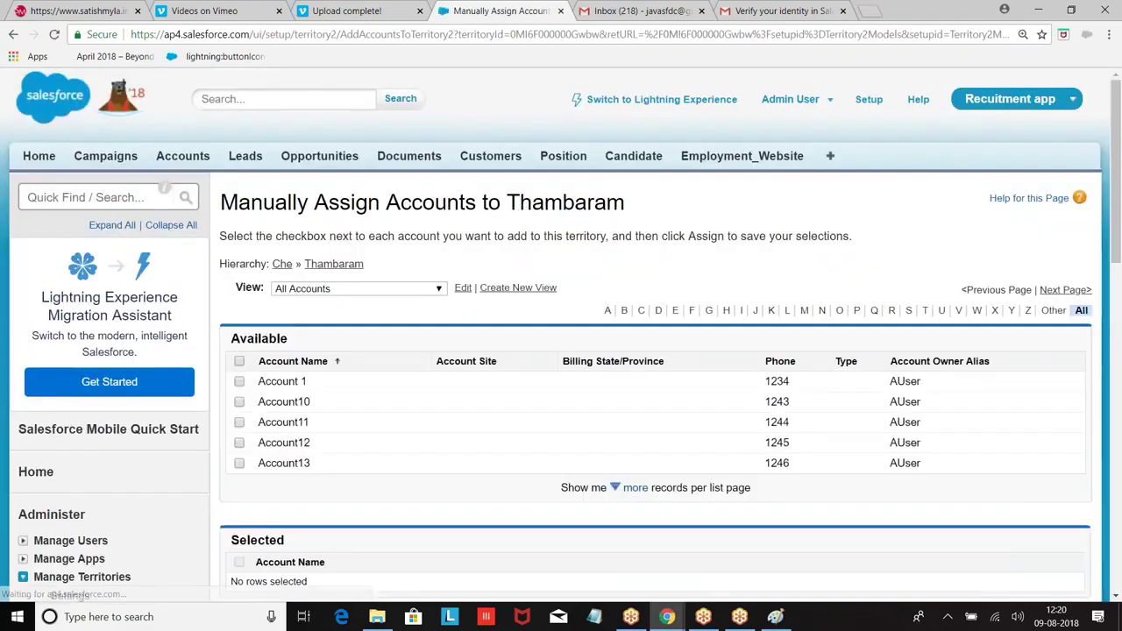
{"action": "scroll", "coordinate": [523, 208], "scroll_direction": "down", "scroll_amount": 2}
{"action": "left_click", "coordinate": [239, 234]}
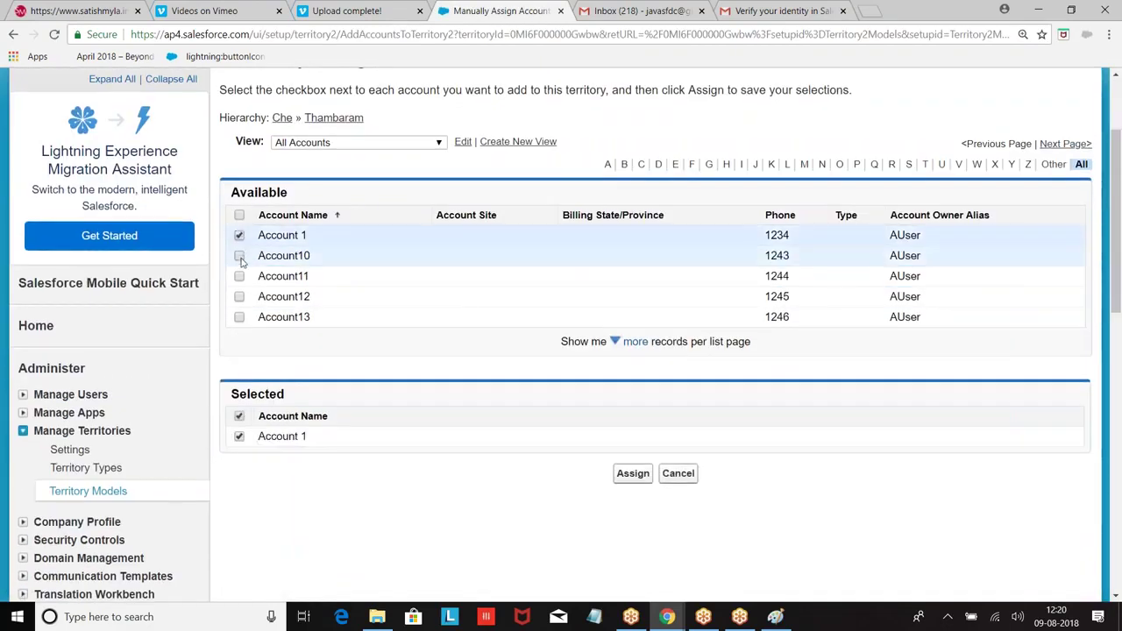
{"action": "left_click", "coordinate": [240, 255]}
{"action": "left_click", "coordinate": [240, 276]}
{"action": "left_click", "coordinate": [629, 515]}
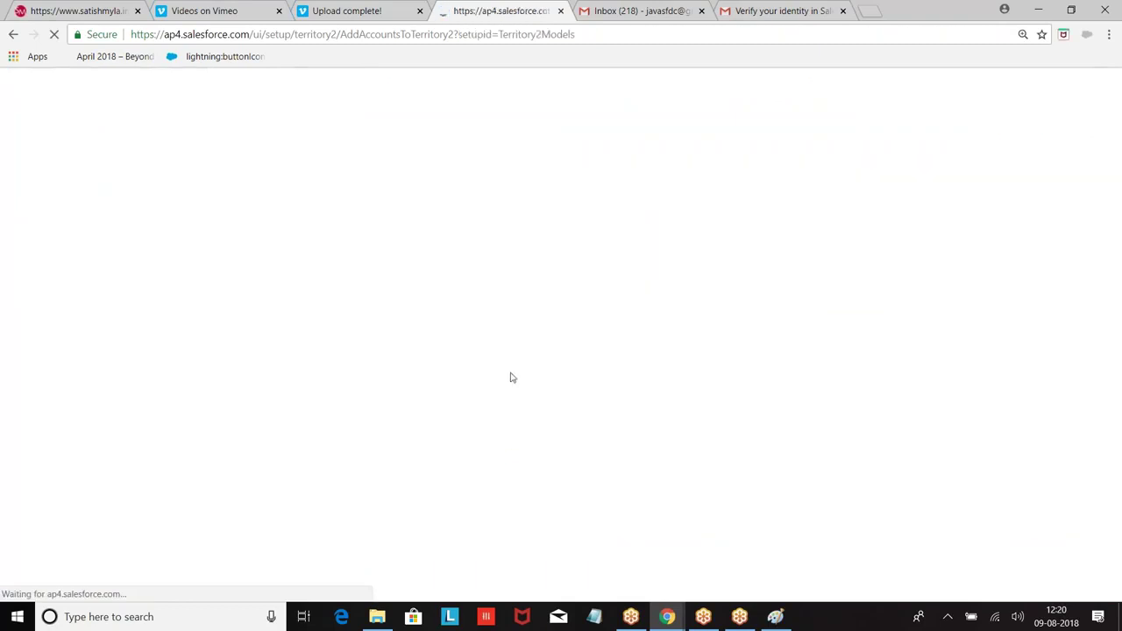
- Start a new assignment rule for the Thambaram territory with the rule name and unique name Industry
{"action": "scroll", "coordinate": [512, 378], "scroll_direction": "down", "scroll_amount": 5}
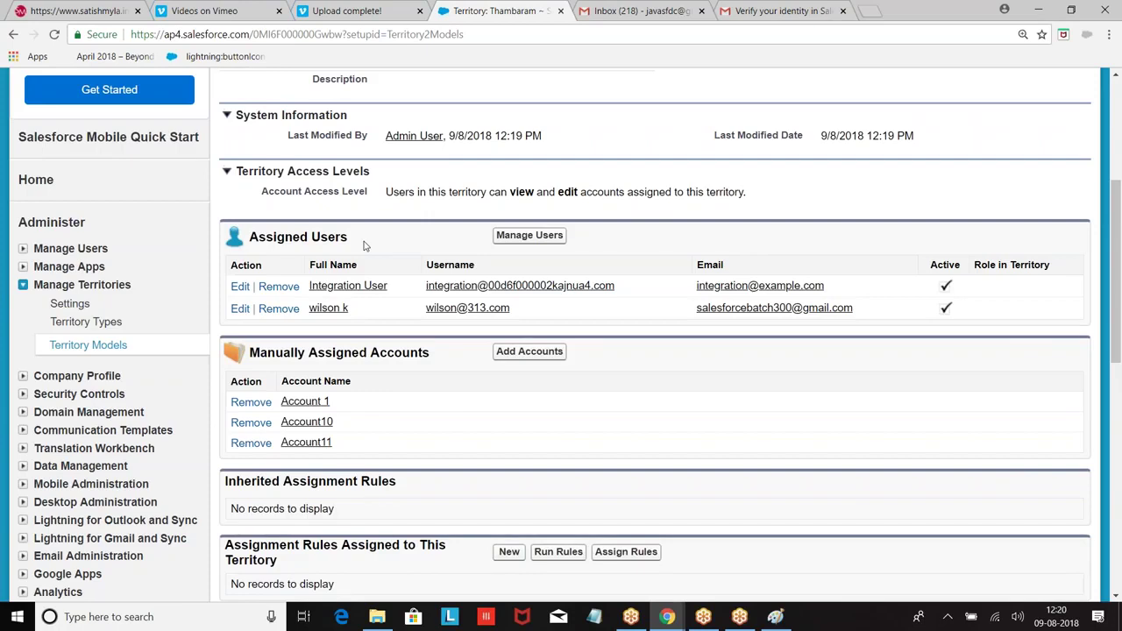
{"action": "scroll", "coordinate": [366, 248], "scroll_direction": "down", "scroll_amount": 3}
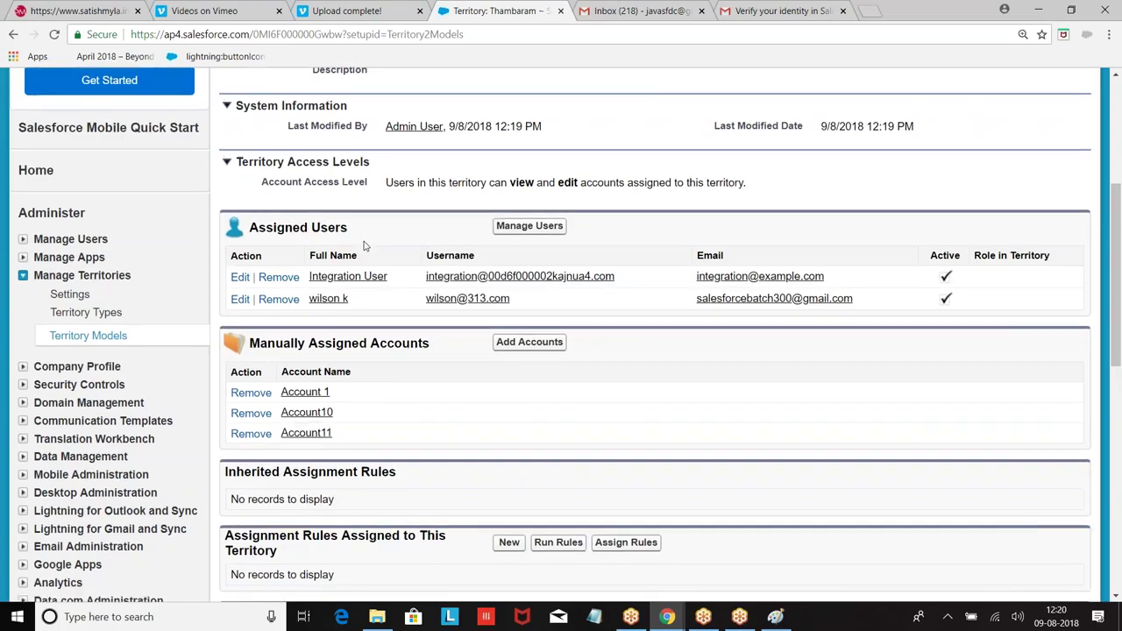
{"action": "left_click", "coordinate": [509, 335]}
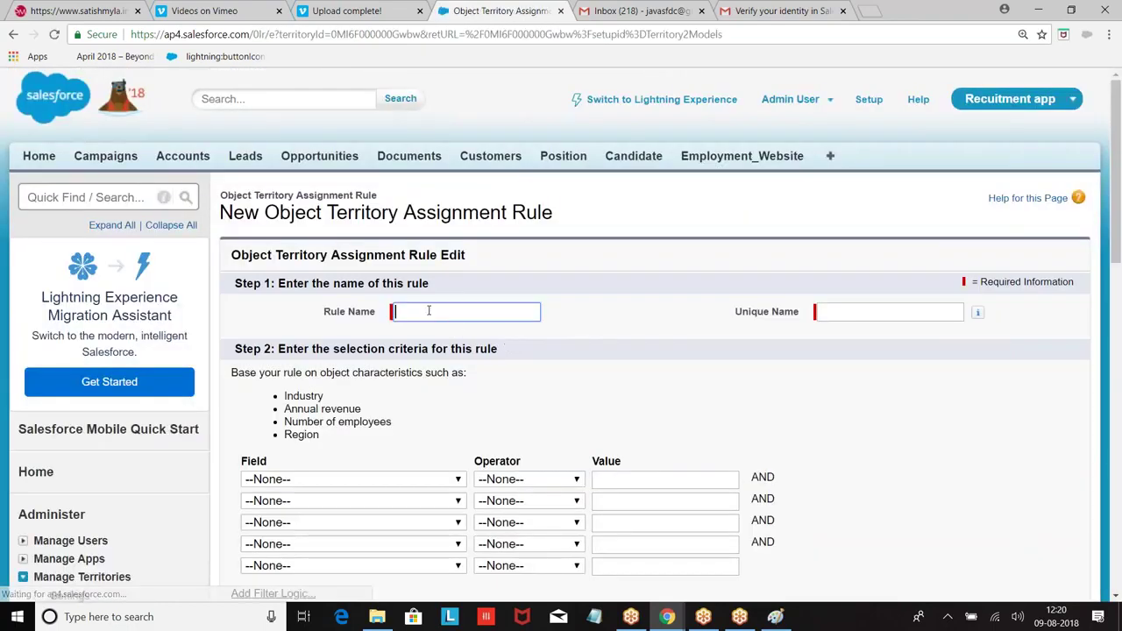
{"action": "left_click", "coordinate": [428, 311]}
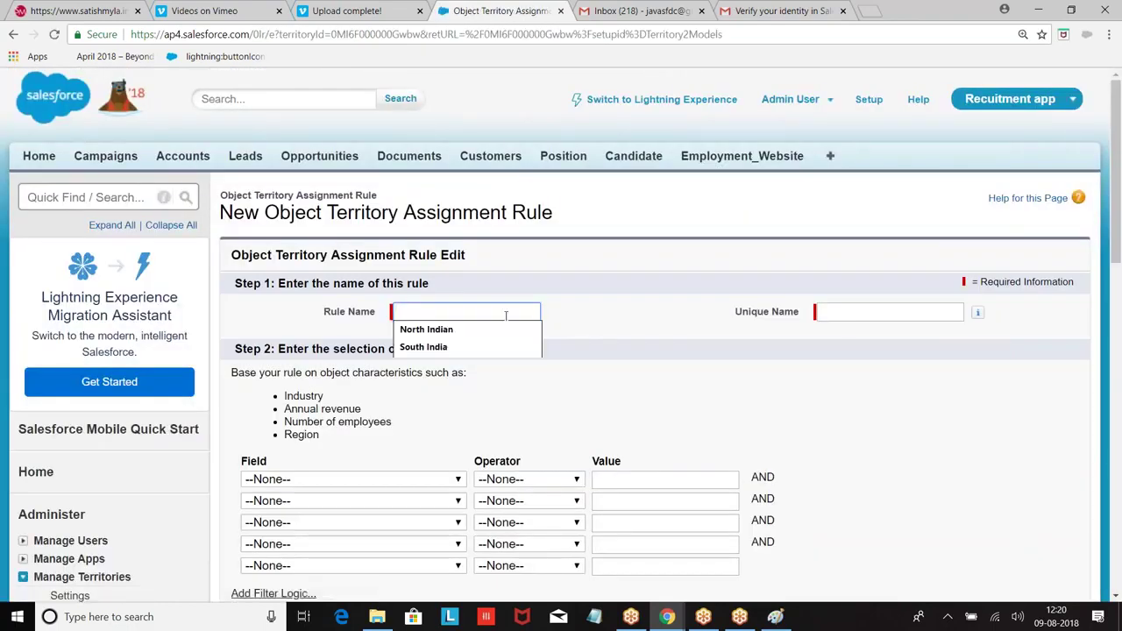
{"action": "type", "text": "Industry"}
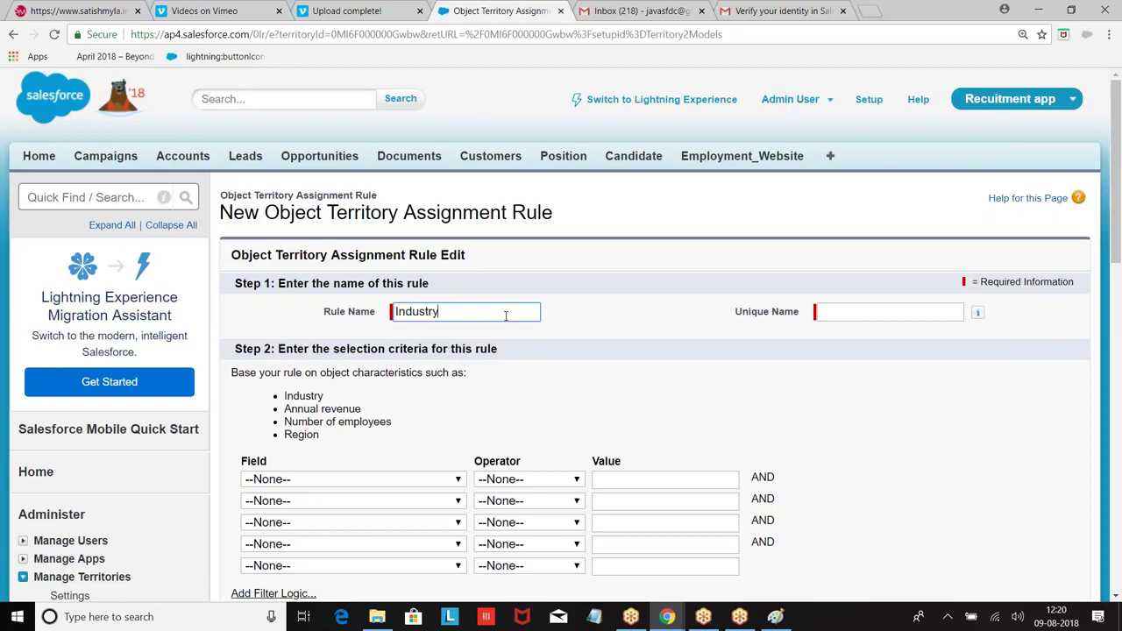
{"action": "left_click", "coordinate": [619, 310]}
{"action": "scroll", "coordinate": [618, 310], "scroll_direction": "down", "scroll_amount": 3}
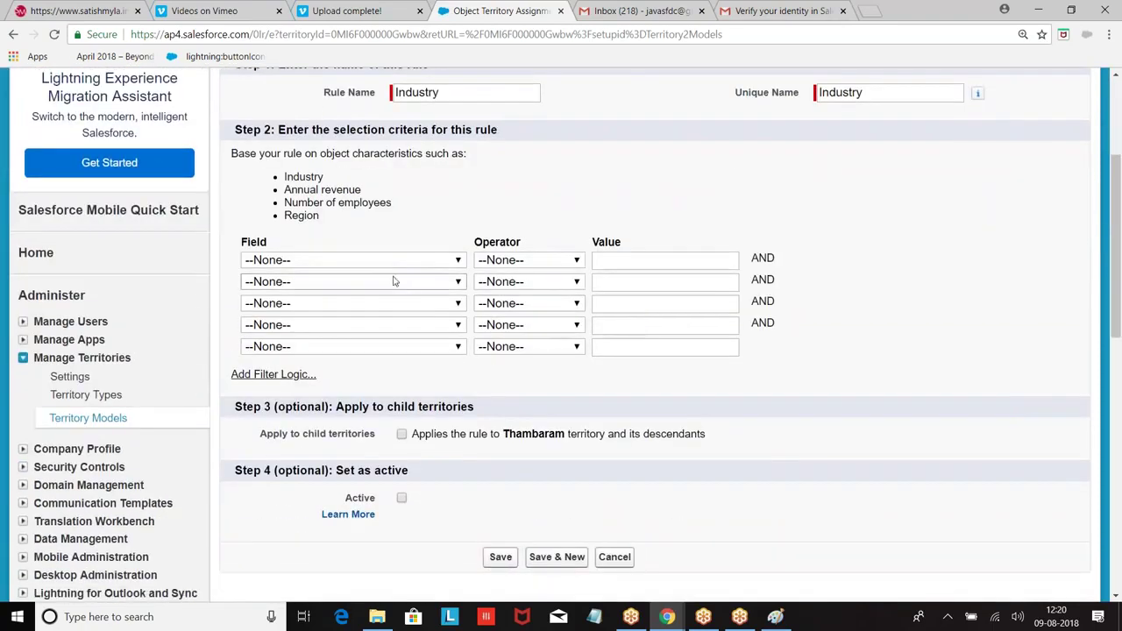
- Set the rule's first selection criterion to Account: Industry equals Education, picking the value from the lookup
{"action": "left_click", "coordinate": [394, 261]}
{"action": "scroll", "coordinate": [368, 368], "scroll_direction": "down", "scroll_amount": 8}
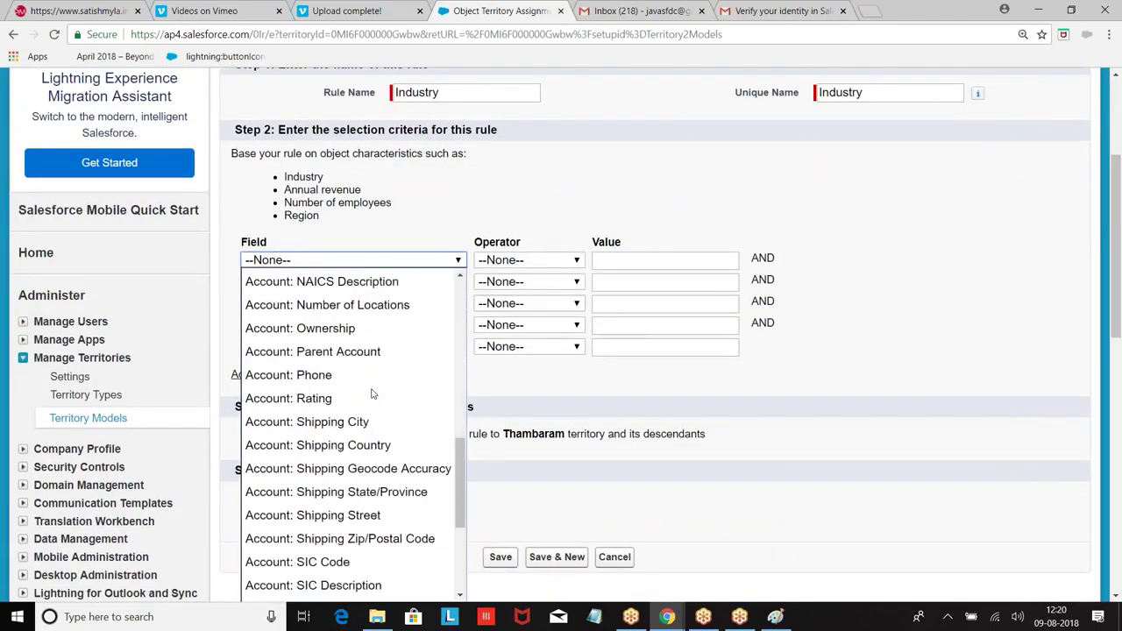
{"action": "scroll", "coordinate": [357, 363], "scroll_direction": "up", "scroll_amount": 2}
{"action": "left_click", "coordinate": [325, 354]}
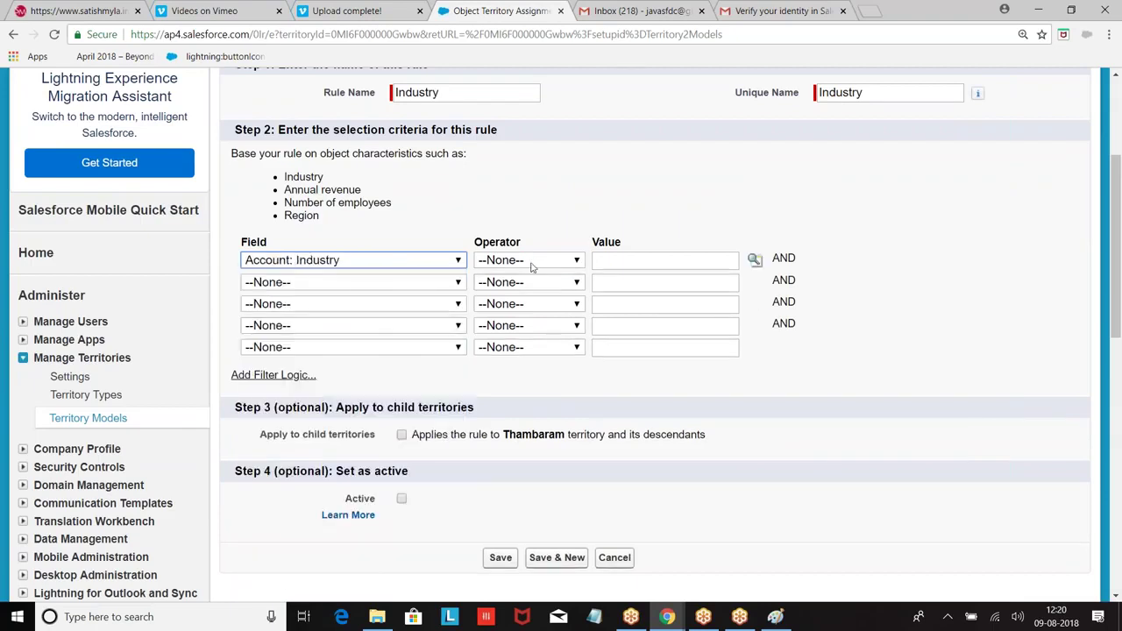
{"action": "left_click", "coordinate": [522, 260]}
{"action": "left_click", "coordinate": [496, 303]}
{"action": "left_click", "coordinate": [755, 260]}
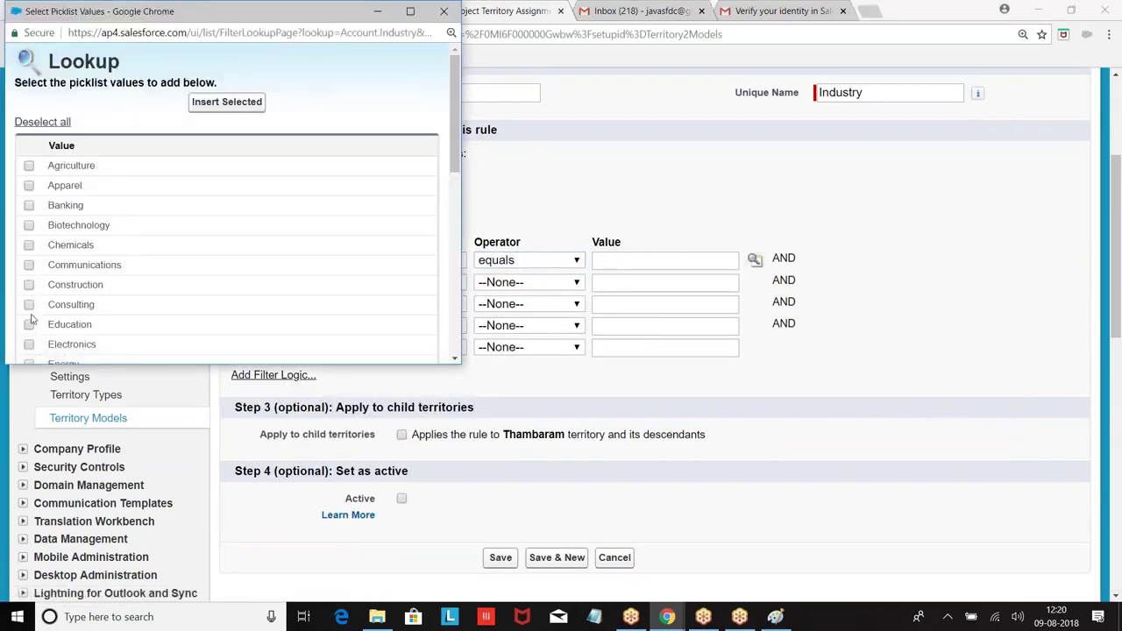
{"action": "scroll", "coordinate": [46, 311], "scroll_direction": "down", "scroll_amount": 2}
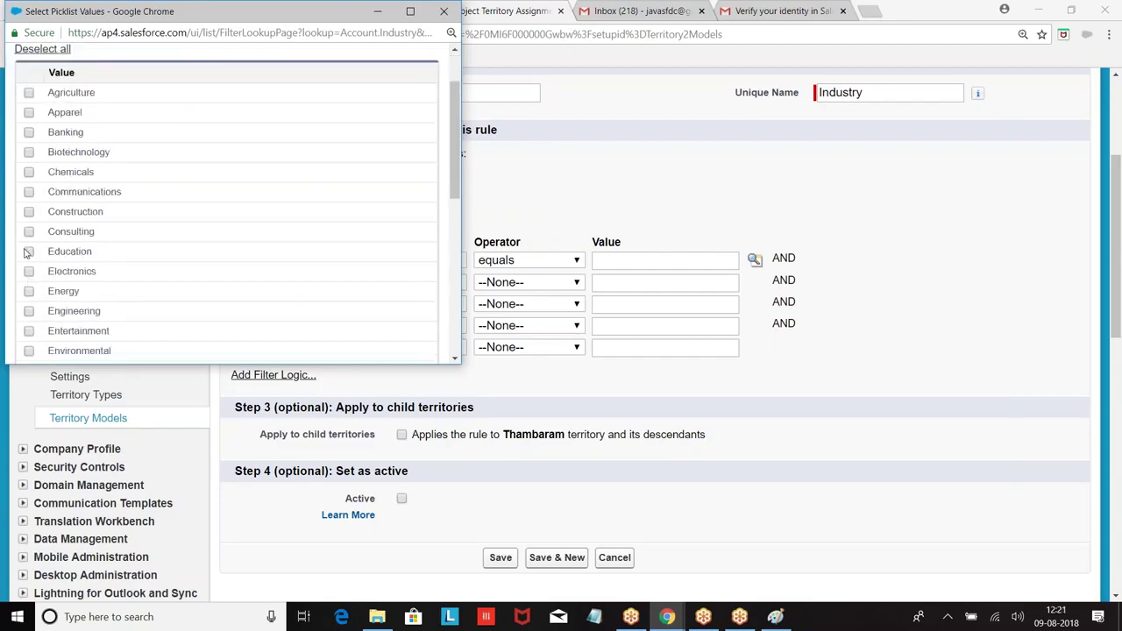
{"action": "scroll", "coordinate": [261, 233], "scroll_direction": "down", "scroll_amount": 10}
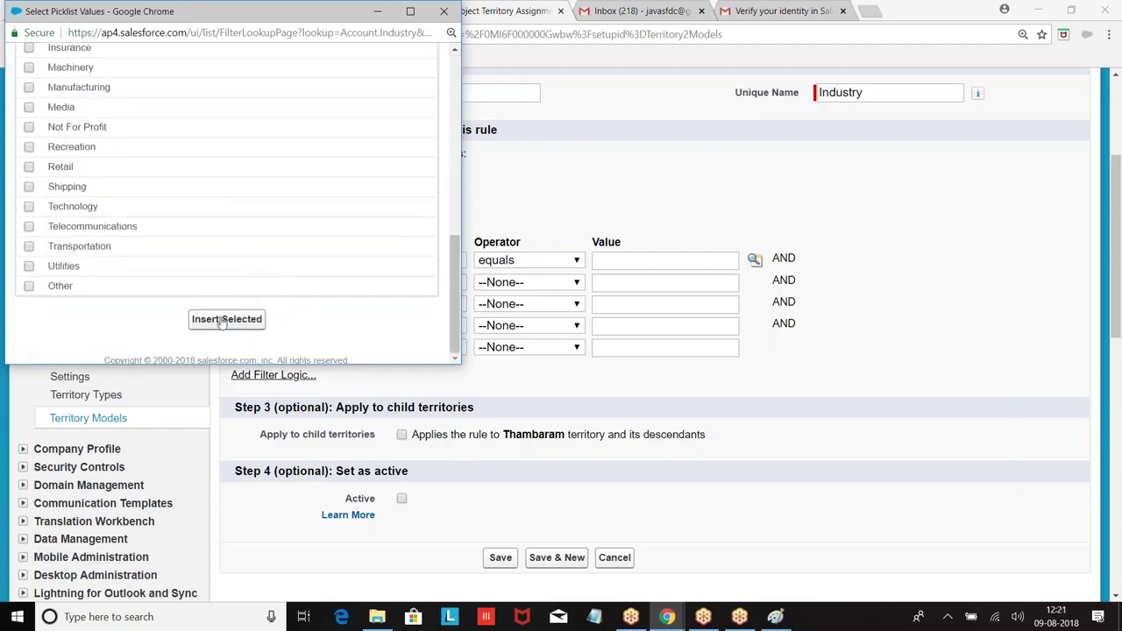
{"action": "left_click", "coordinate": [225, 319]}
- Apply the Industry rule to child territories, set it as active and save it
{"action": "scroll", "coordinate": [509, 328], "scroll_direction": "down", "scroll_amount": 2}
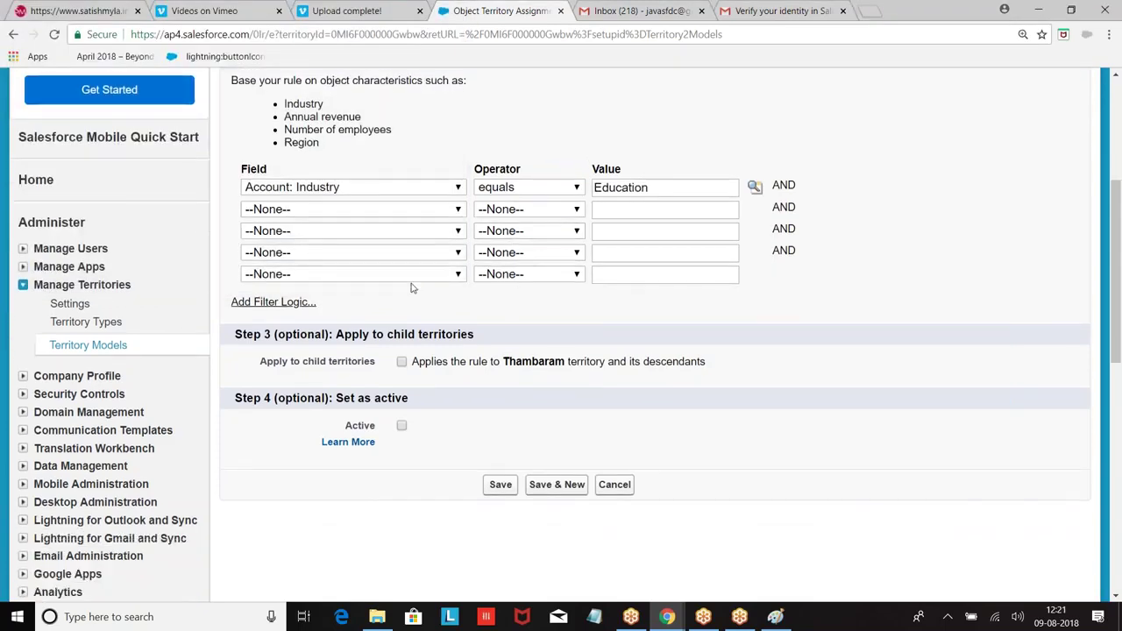
{"action": "left_click", "coordinate": [401, 363]}
{"action": "left_click", "coordinate": [402, 426]}
{"action": "left_click", "coordinate": [501, 485]}
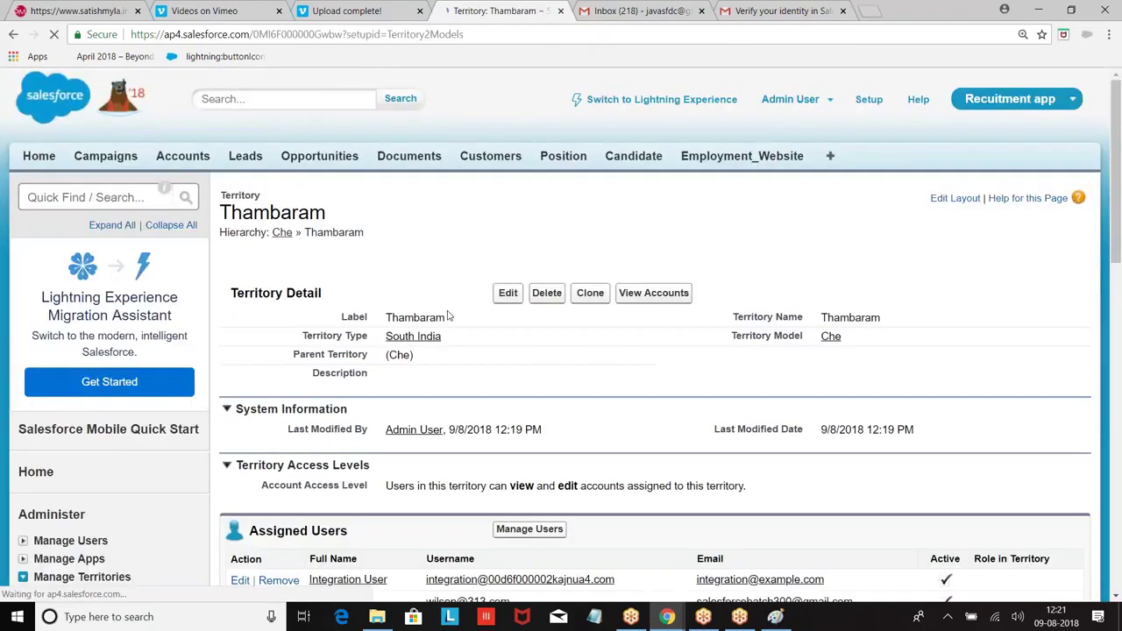
{"action": "scroll", "coordinate": [439, 323], "scroll_direction": "down", "scroll_amount": 5}
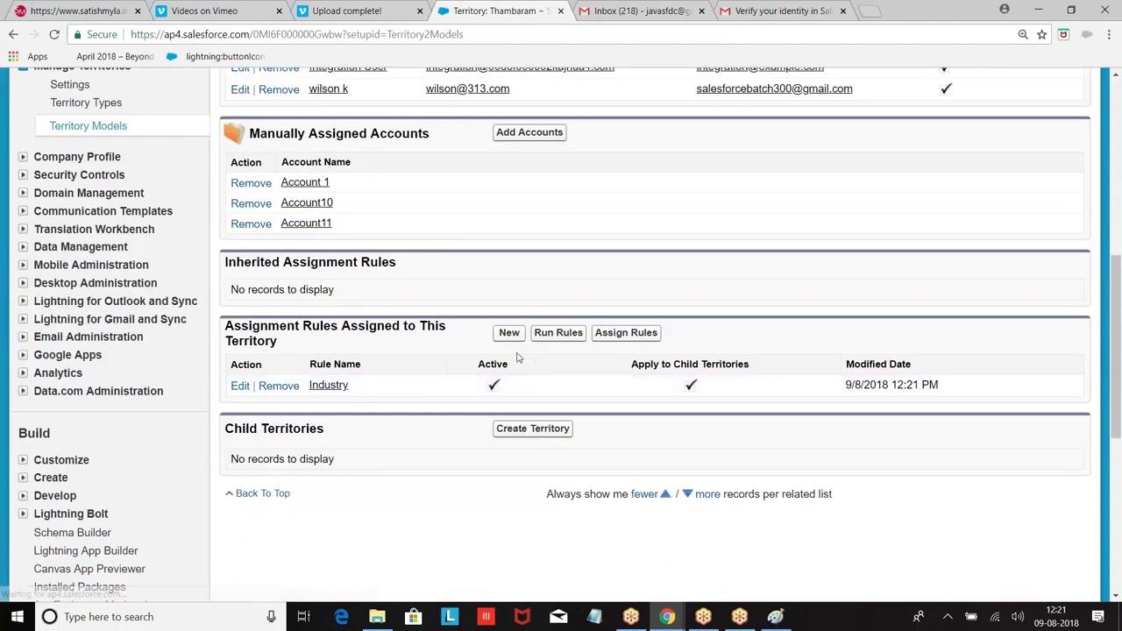
- Run the Thambaram territory's assignment rules and check which existing rules are available to assign to it
{"action": "left_click", "coordinate": [558, 333]}
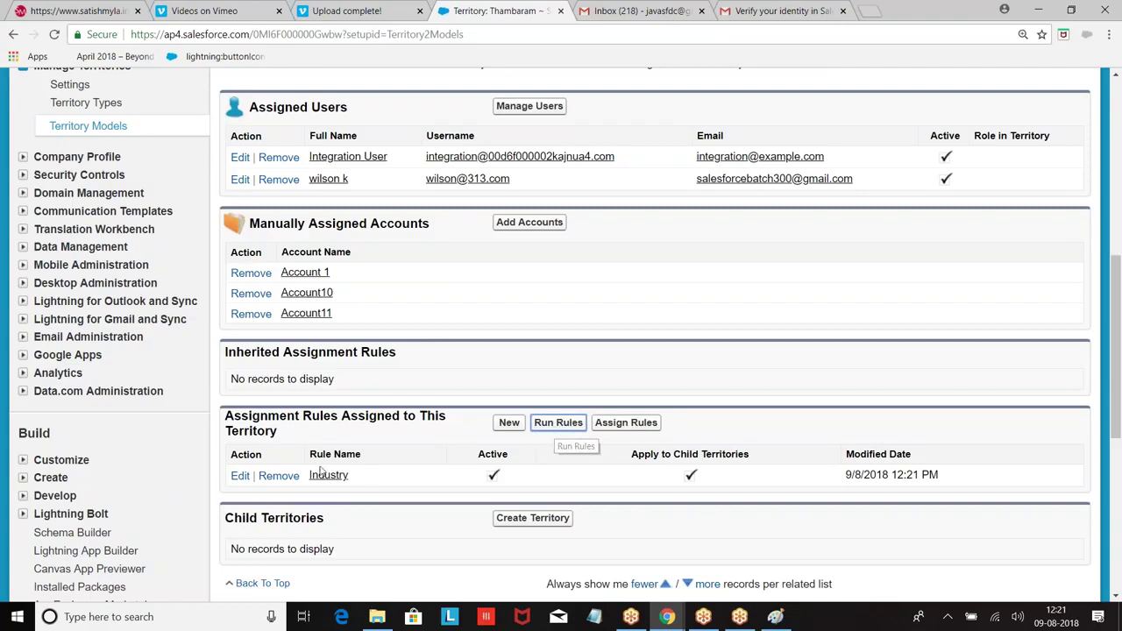
{"action": "left_click", "coordinate": [625, 424]}
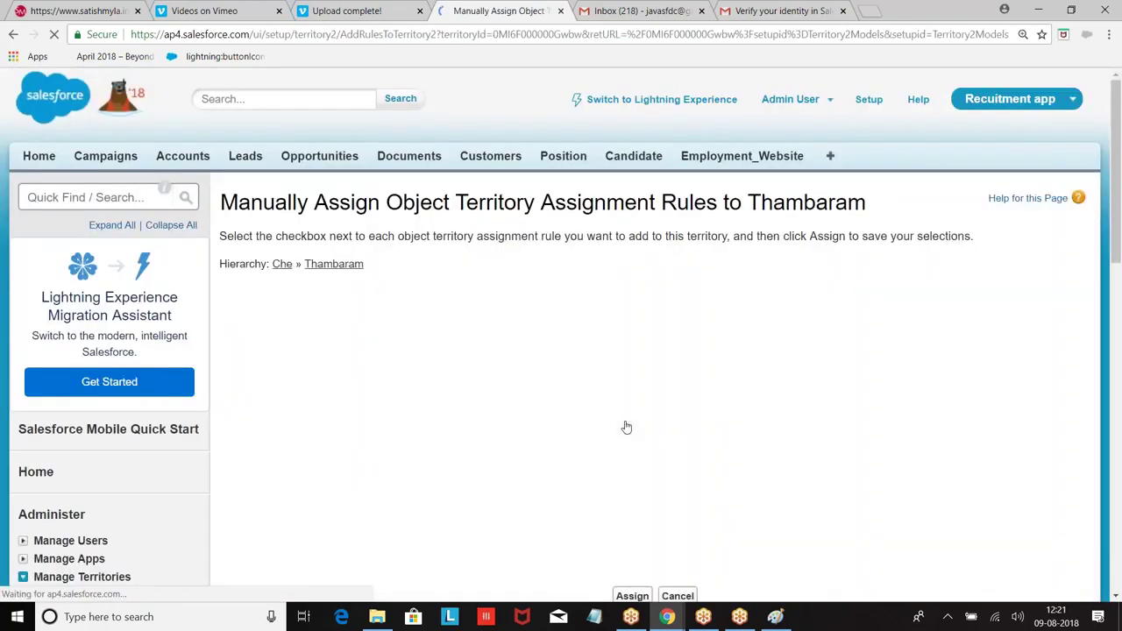
{"action": "scroll", "coordinate": [373, 271], "scroll_direction": "down", "scroll_amount": 1}
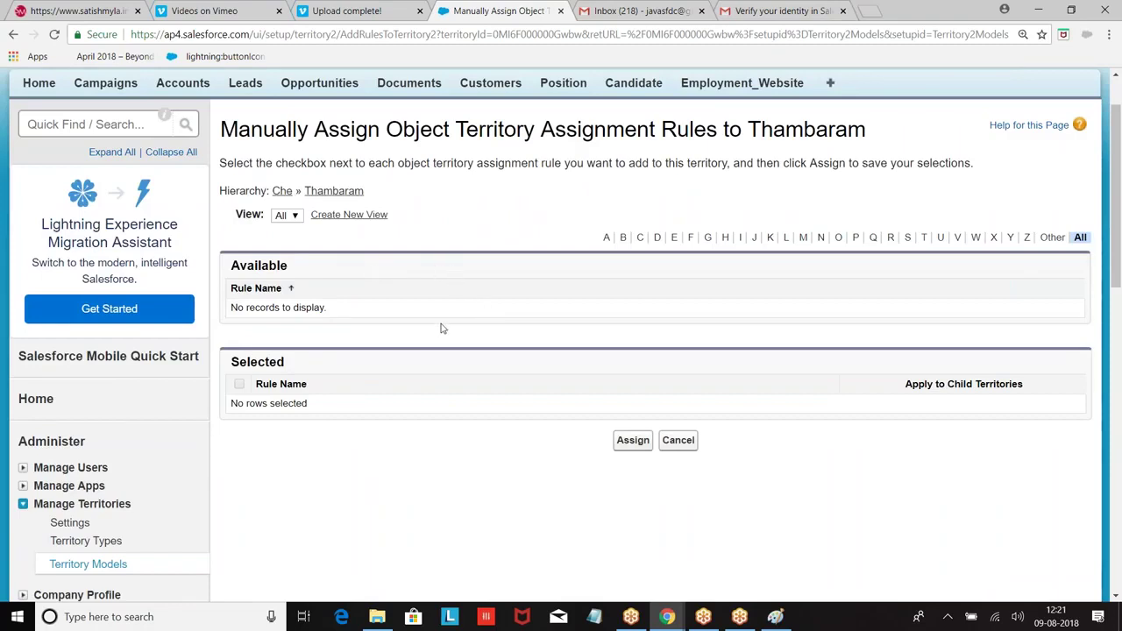
{"action": "scroll", "coordinate": [439, 326], "scroll_direction": "up", "scroll_amount": 1}
- Start a new territory under Thambaram in the Che model's hierarchy with the label Chromepet
{"action": "scroll", "coordinate": [436, 325], "scroll_direction": "down", "scroll_amount": 5}
{"action": "left_click", "coordinate": [87, 272]}
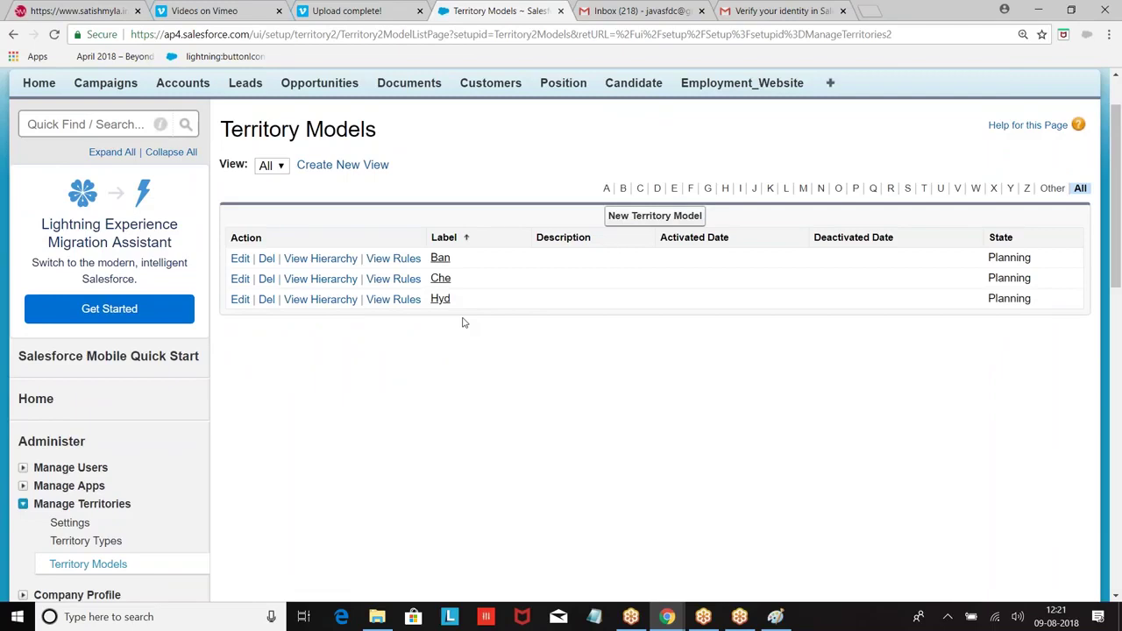
{"action": "left_click", "coordinate": [319, 283]}
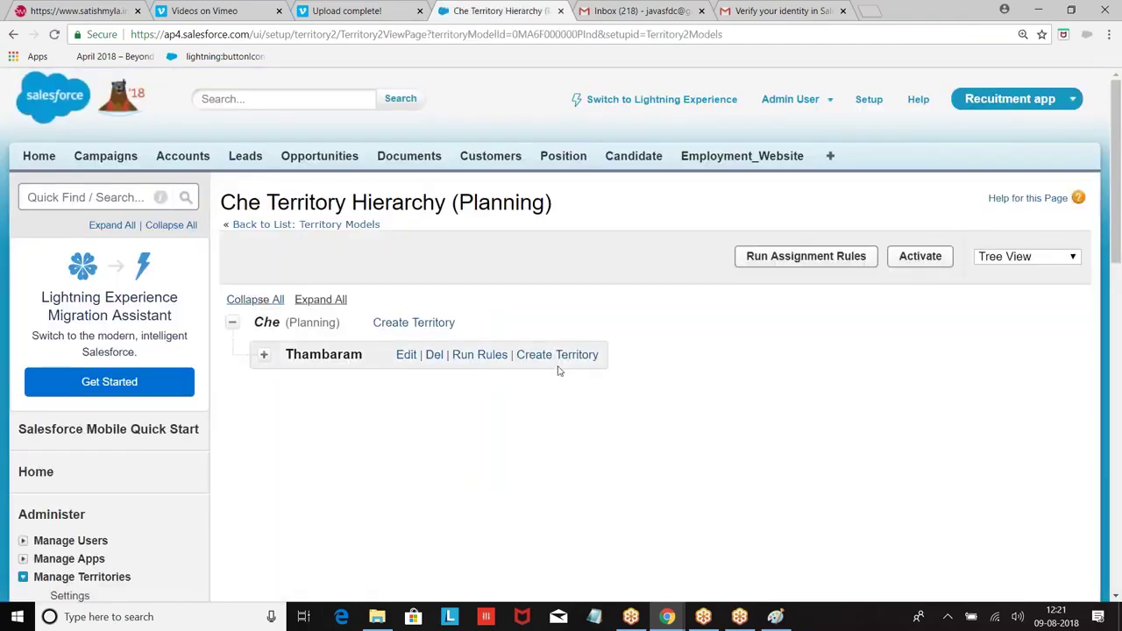
{"action": "left_click", "coordinate": [559, 357]}
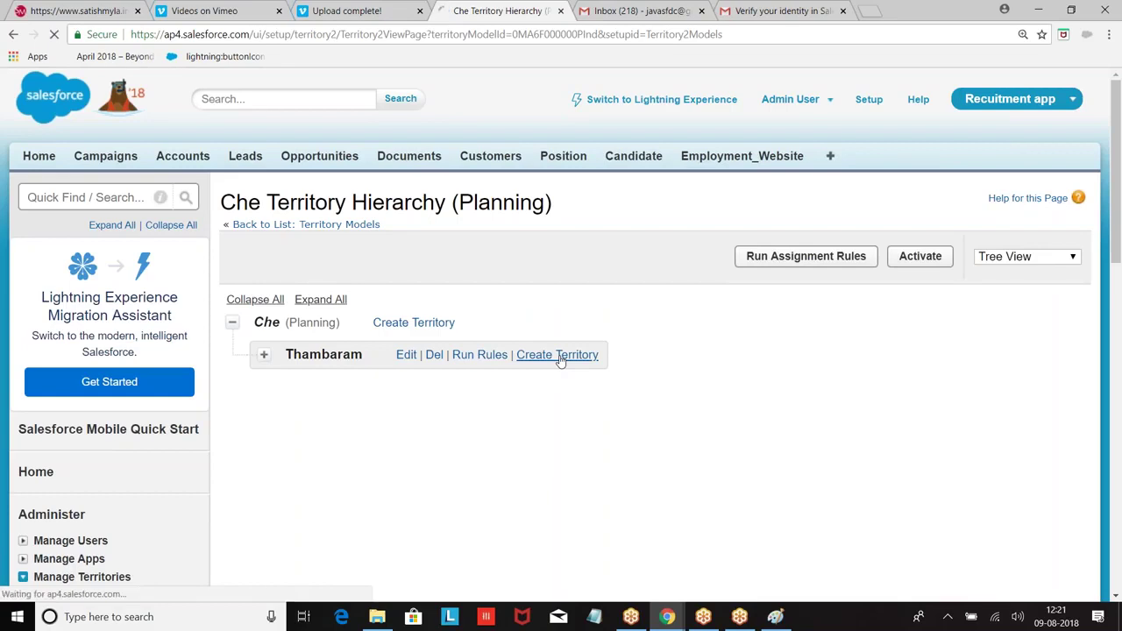
{"action": "left_click", "coordinate": [430, 312]}
{"action": "type", "text": "Chromepet"}
- Set Chromepet's territory type to South India and its account access to view and edit, and save the territory
{"action": "left_click", "coordinate": [443, 331]}
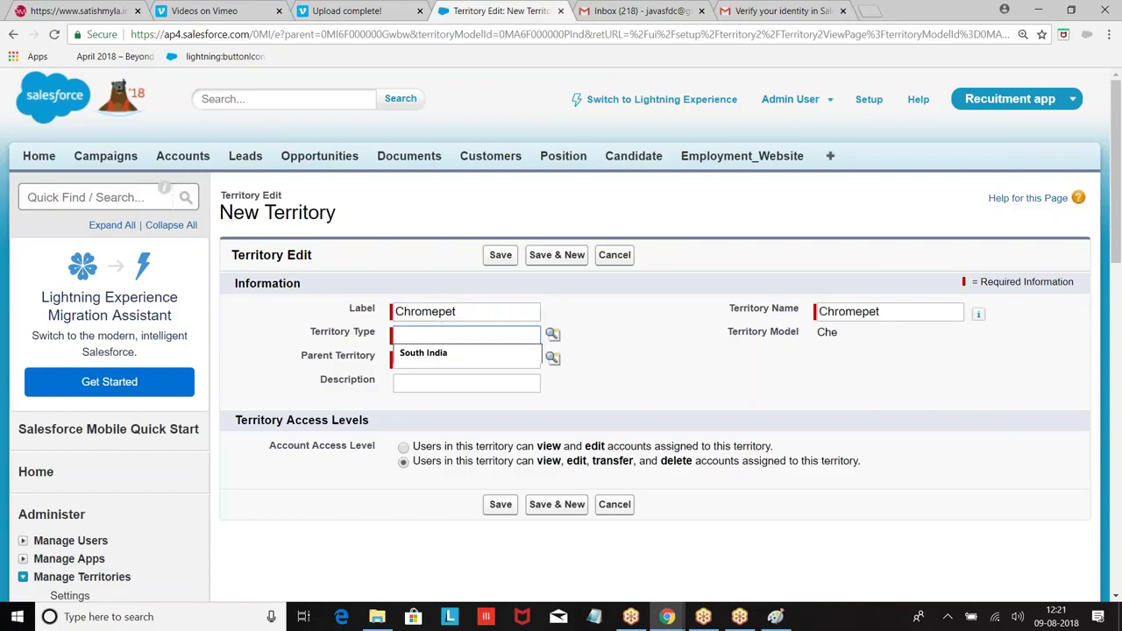
{"action": "left_click", "coordinate": [553, 334]}
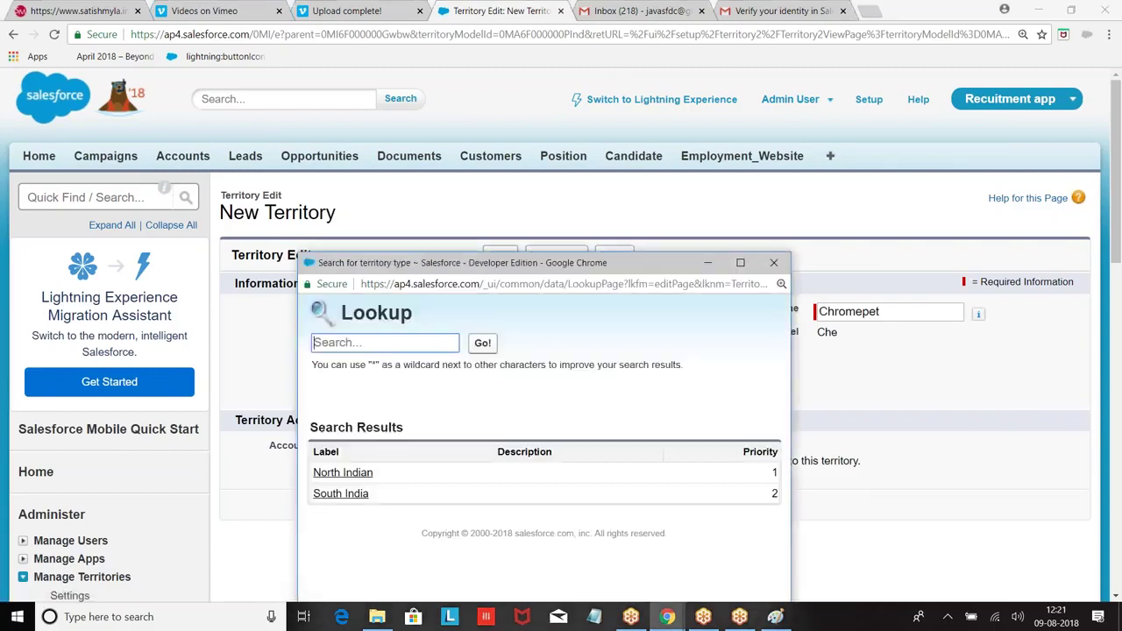
{"action": "left_click", "coordinate": [341, 493]}
{"action": "scroll", "coordinate": [326, 256], "scroll_direction": "down", "scroll_amount": 1}
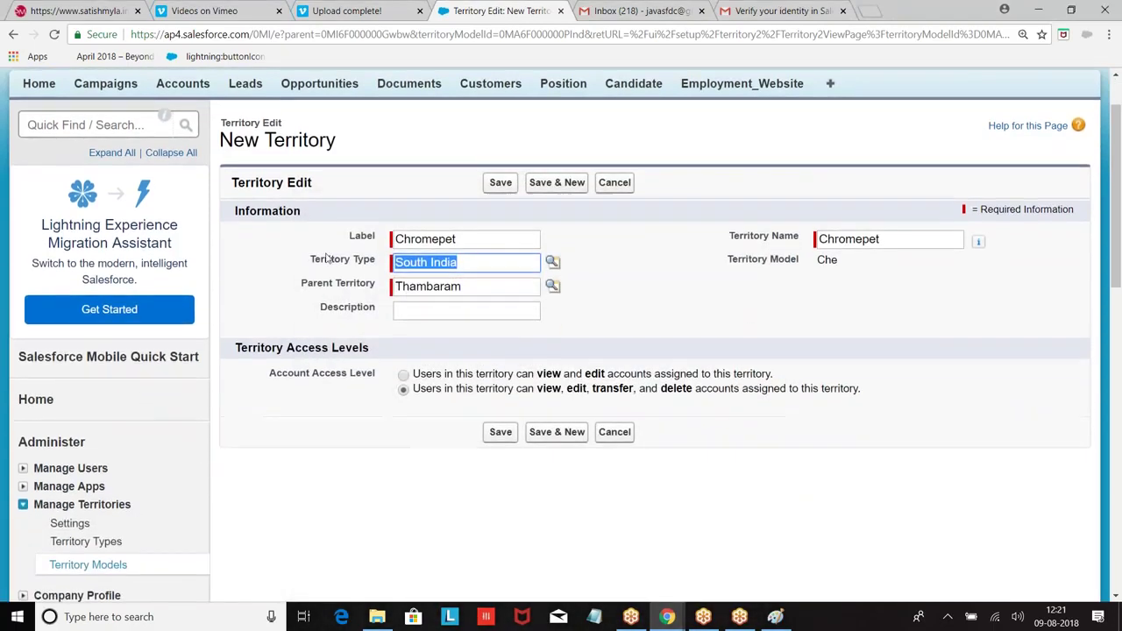
{"action": "left_click", "coordinate": [404, 374]}
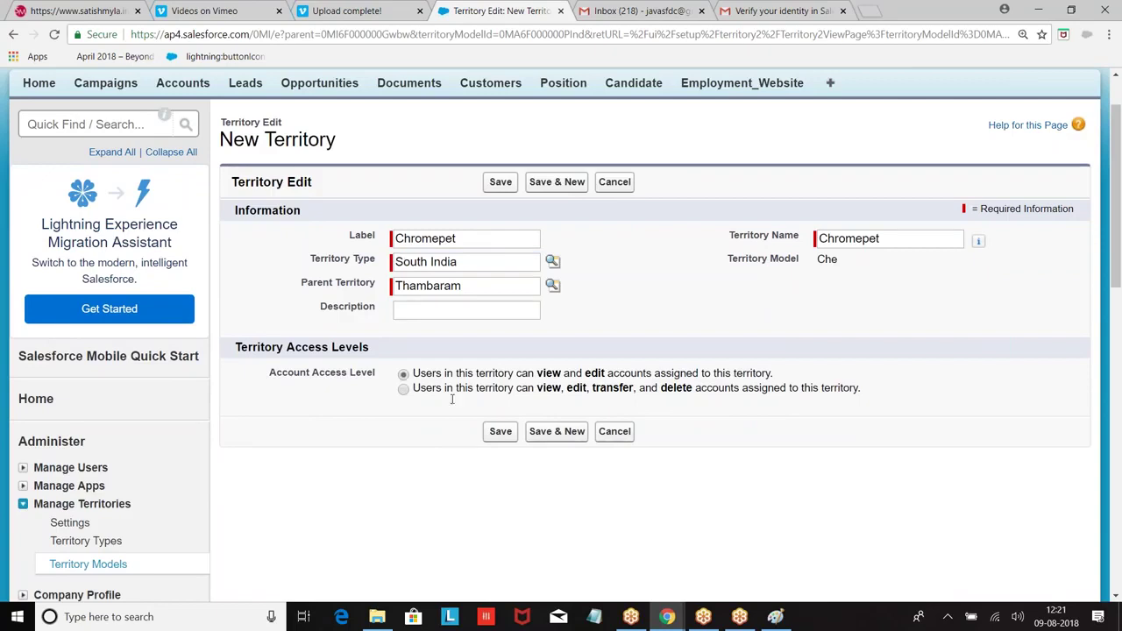
{"action": "left_click", "coordinate": [498, 433]}
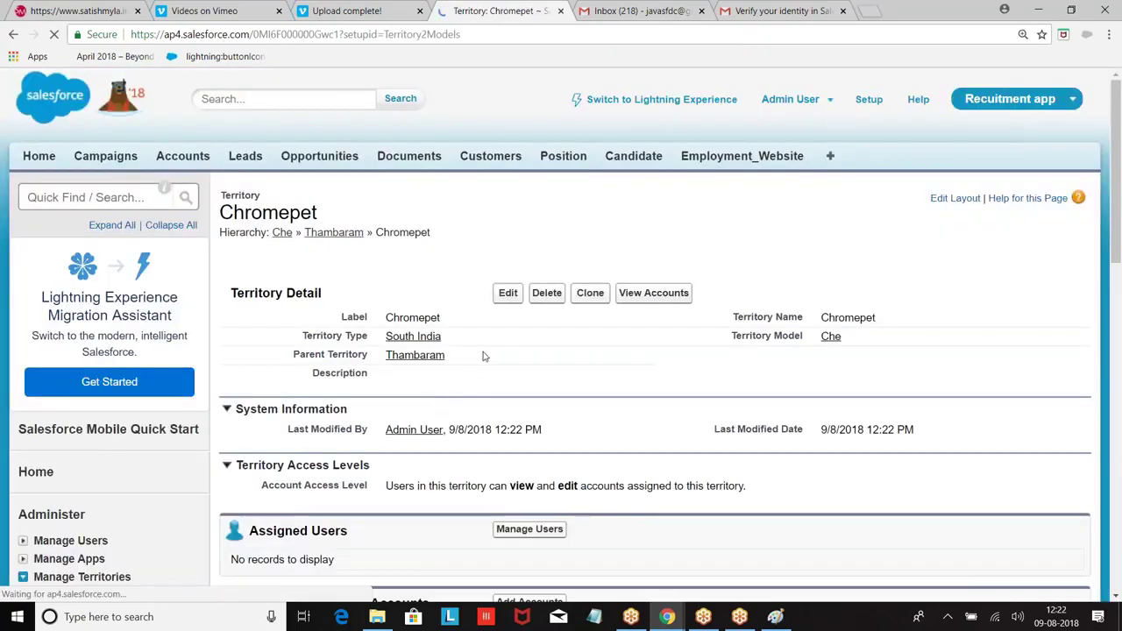
- Start a new child territory under Chromepet with the label Palengalutur
{"action": "scroll", "coordinate": [494, 221], "scroll_direction": "down", "scroll_amount": 8}
{"action": "left_click", "coordinate": [543, 256]}
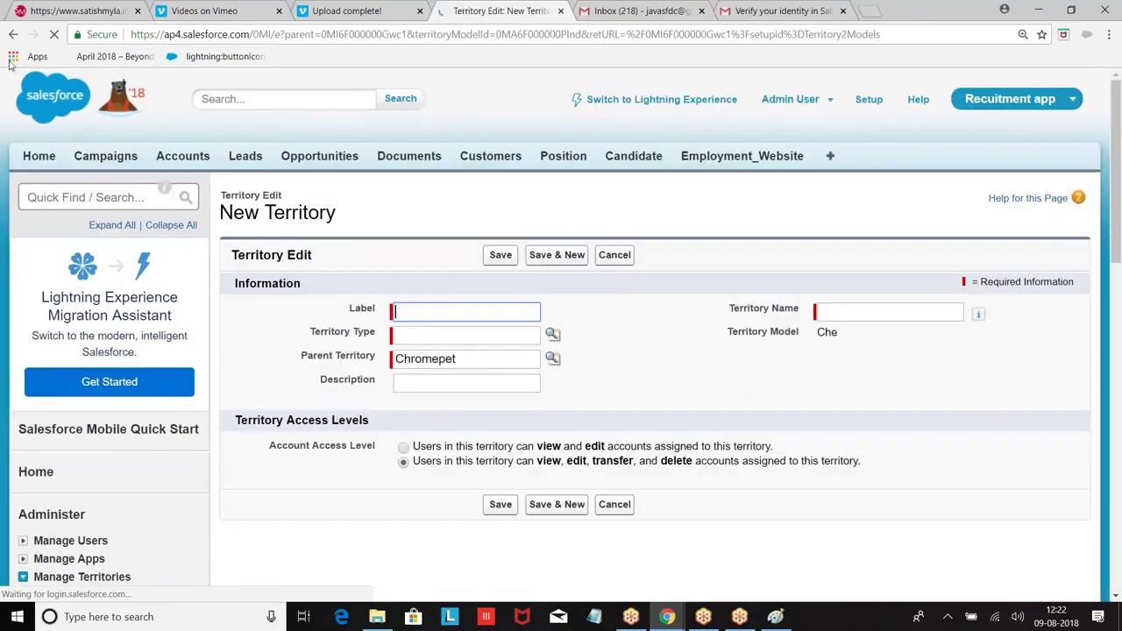
{"action": "left_click", "coordinate": [413, 311]}
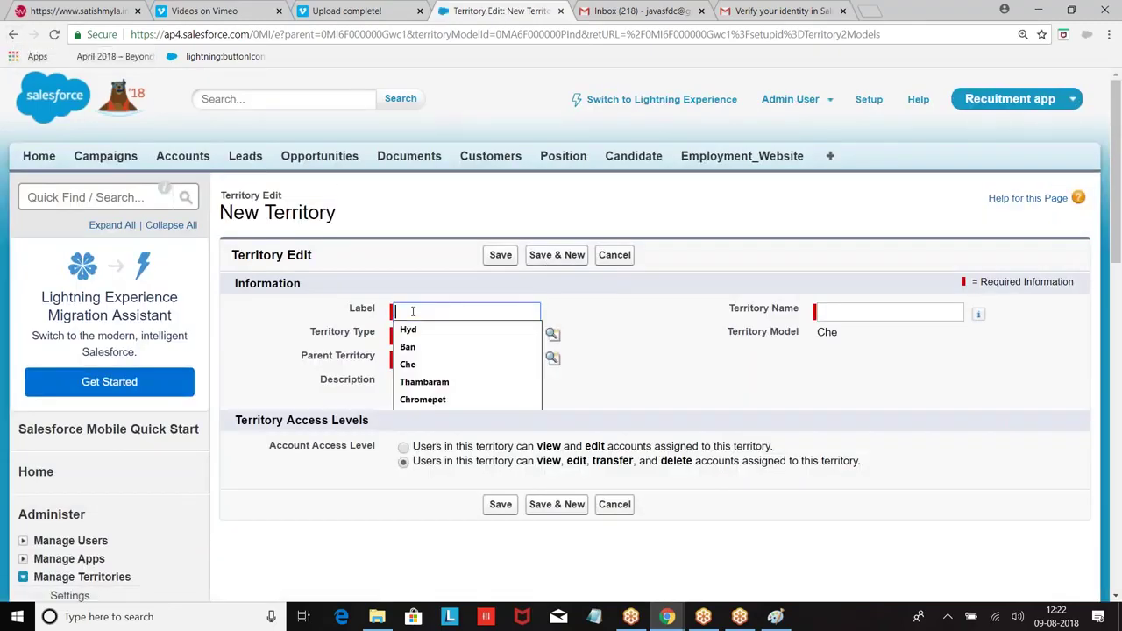
{"action": "type", "text": "Pa"}
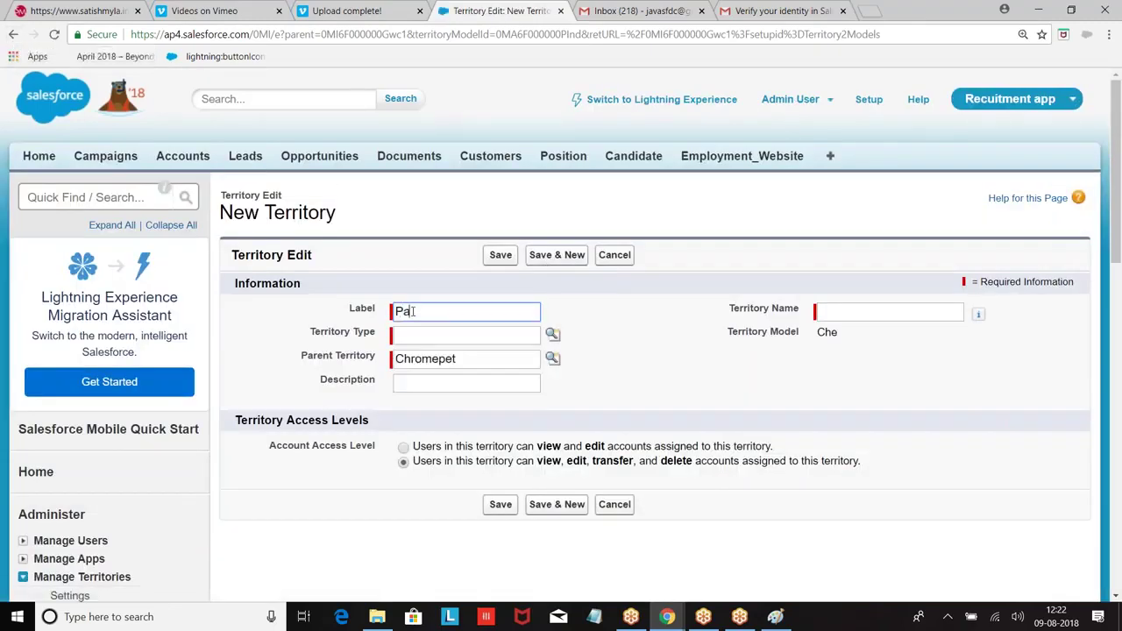
{"action": "type", "text": "llangg"}
{"action": "key", "text": "BackSpace"}
{"action": "type", "text": "alutur"}
- Choose South India as Palengalutur's territory type from the lookup and save the territory
{"action": "left_click", "coordinate": [552, 334]}
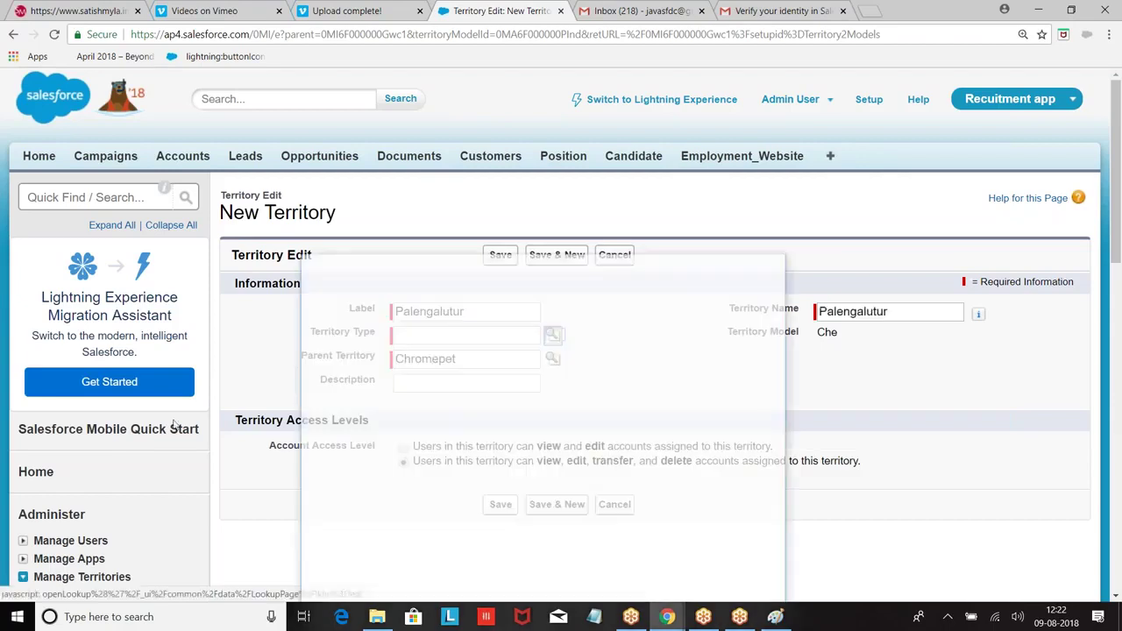
{"action": "left_click", "coordinate": [333, 494]}
{"action": "scroll", "coordinate": [518, 502], "scroll_direction": "down", "scroll_amount": 1}
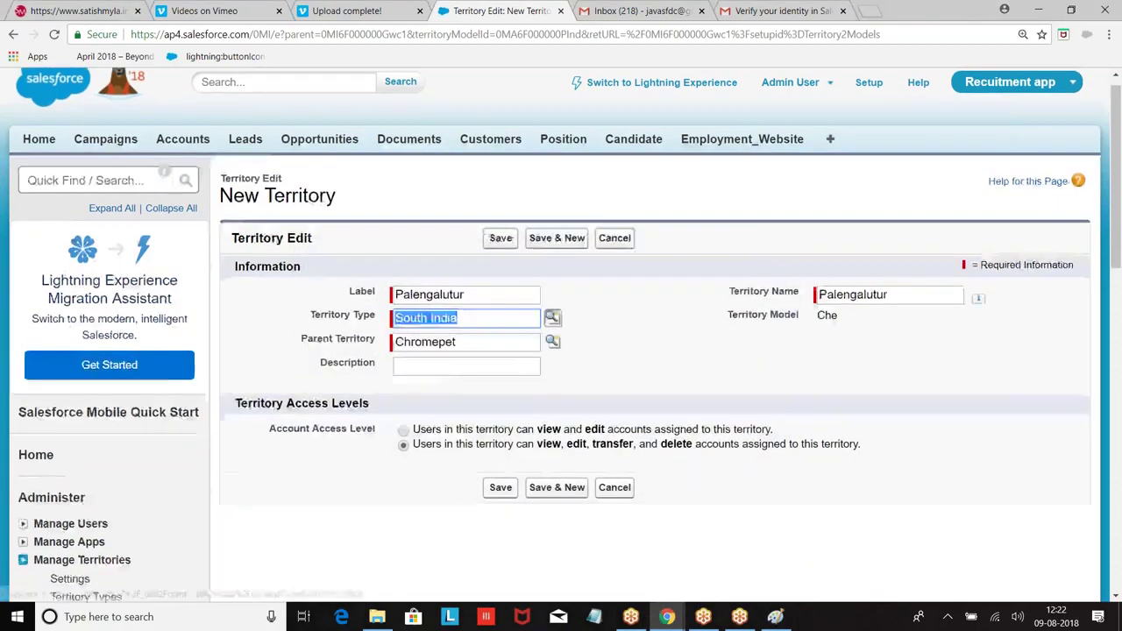
{"action": "left_click", "coordinate": [501, 431]}
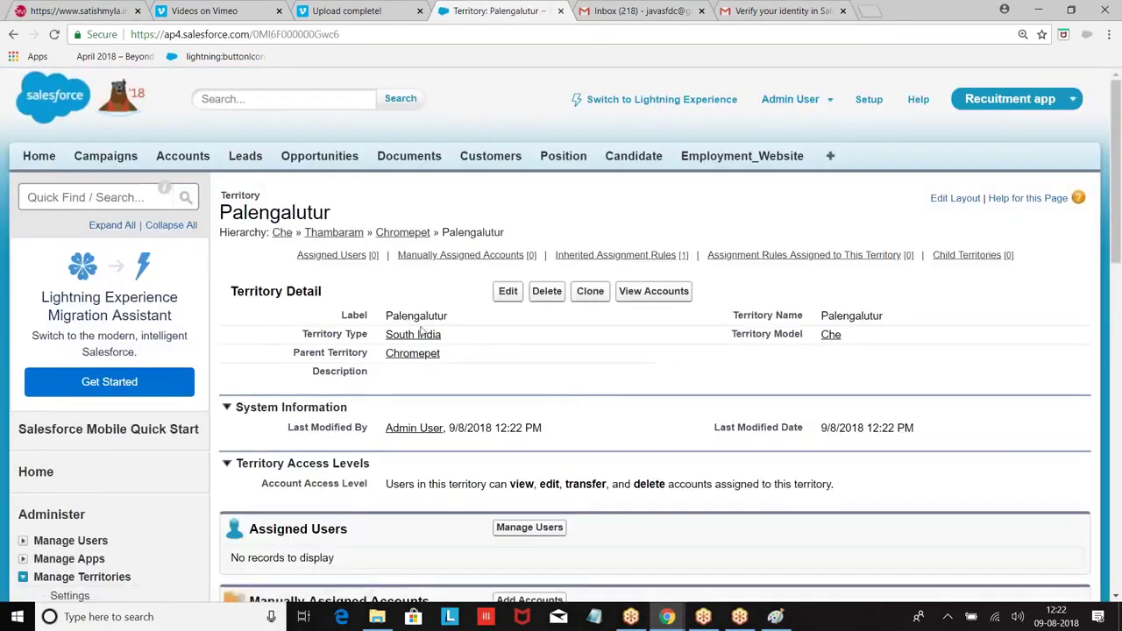
- View the South India type's details and examine the Che territory hierarchy expanded down to Palengalutur
{"action": "left_click", "coordinate": [412, 335]}
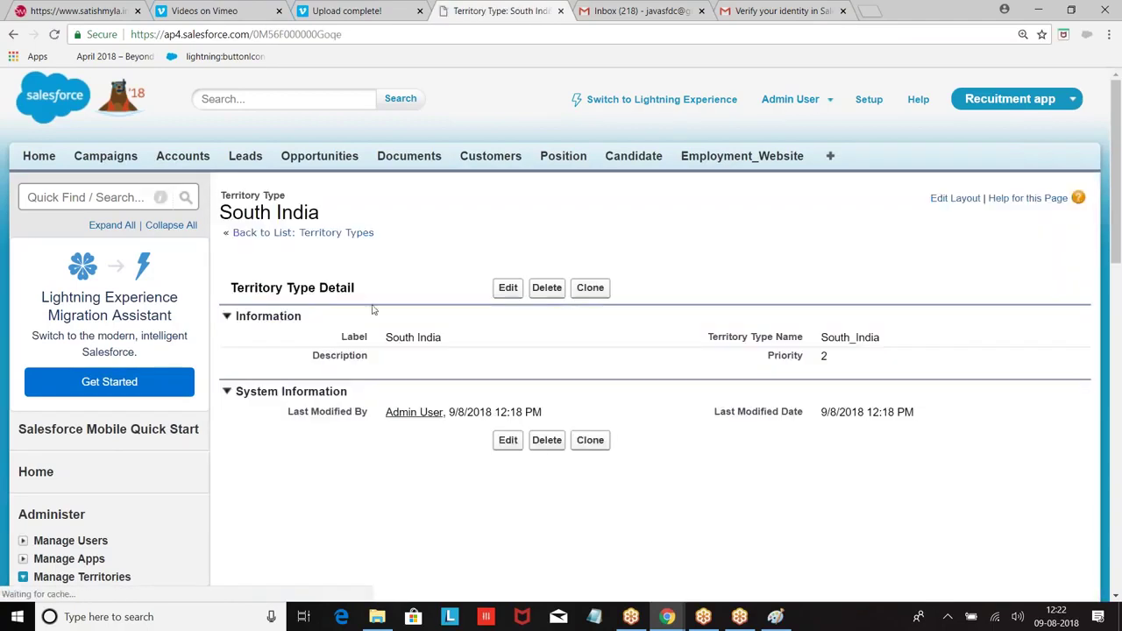
{"action": "scroll", "coordinate": [439, 369], "scroll_direction": "down", "scroll_amount": 3}
{"action": "left_click", "coordinate": [112, 351]}
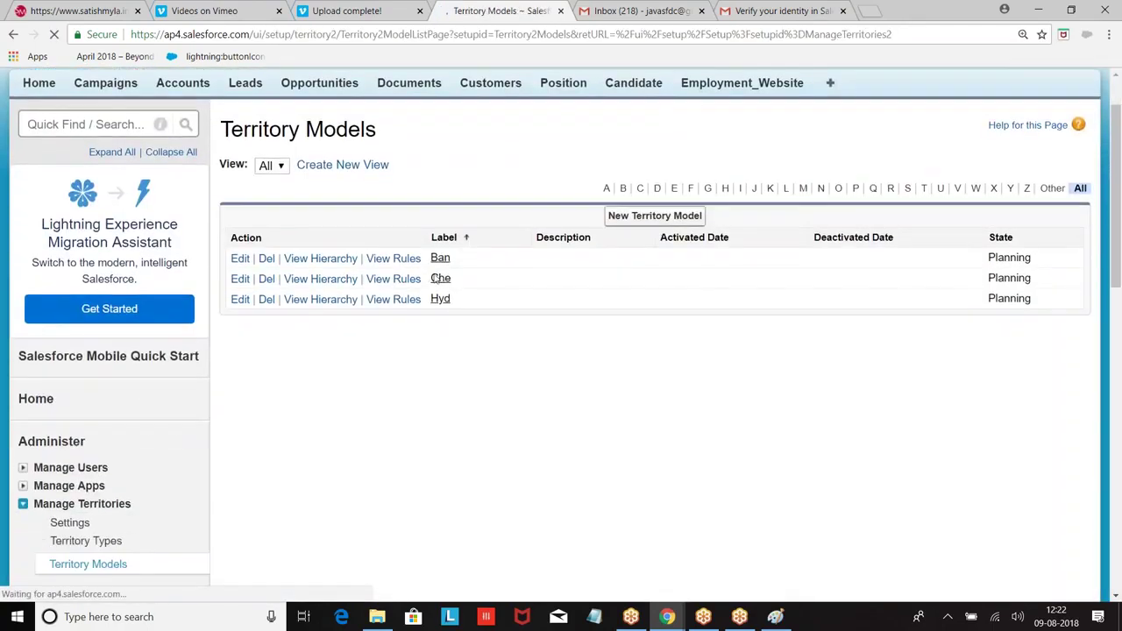
{"action": "left_click", "coordinate": [323, 281]}
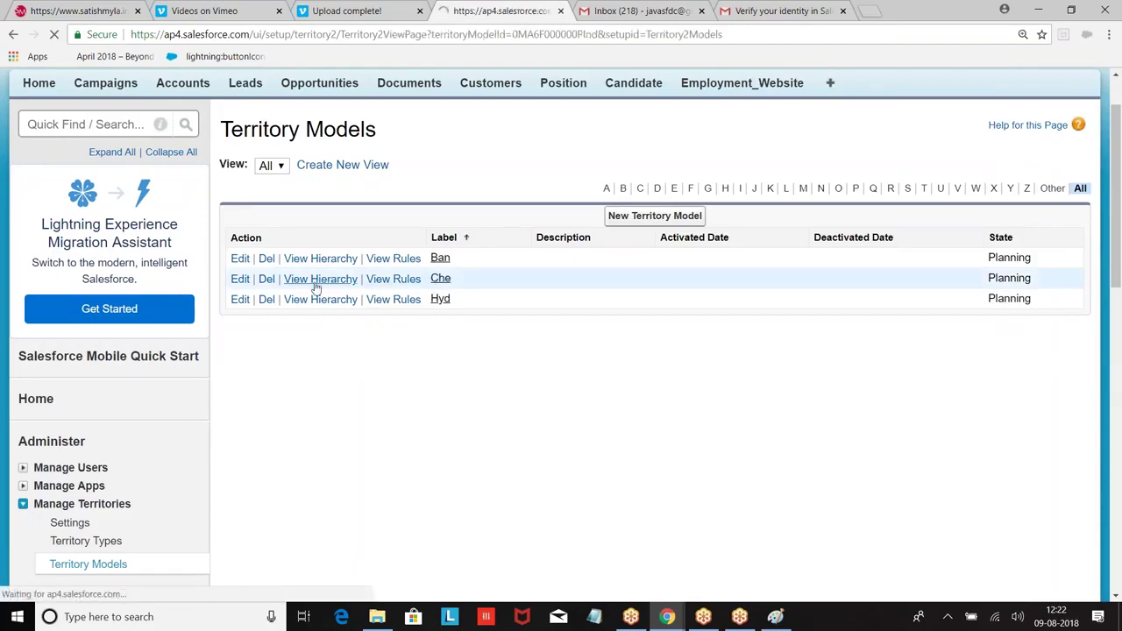
{"action": "scroll", "coordinate": [351, 236], "scroll_direction": "down", "scroll_amount": 2}
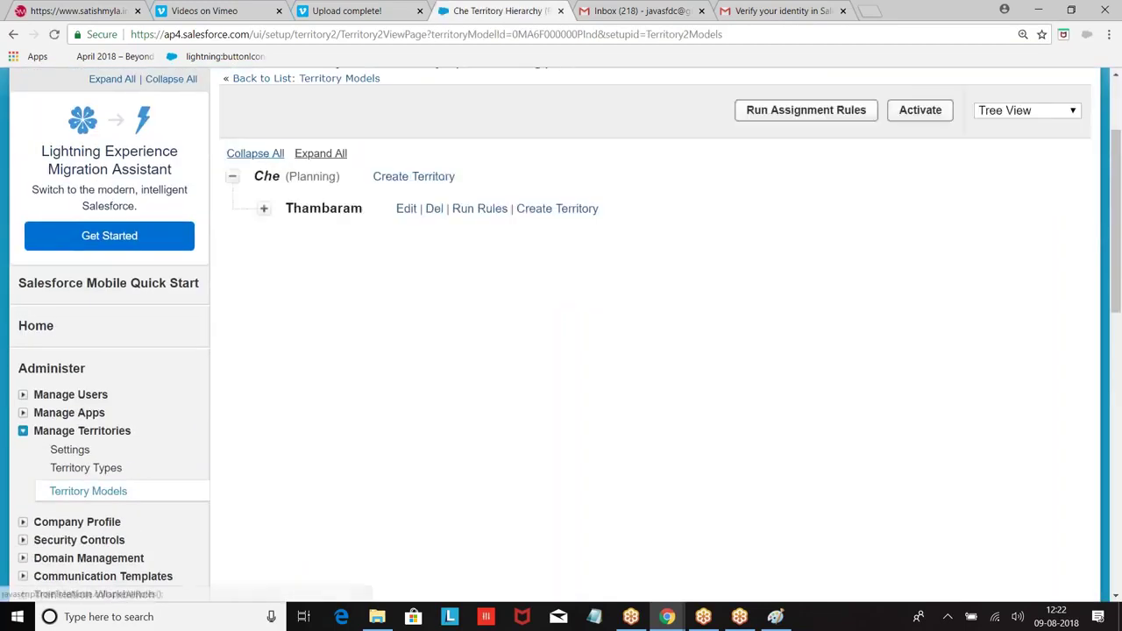
{"action": "left_click", "coordinate": [263, 211]}
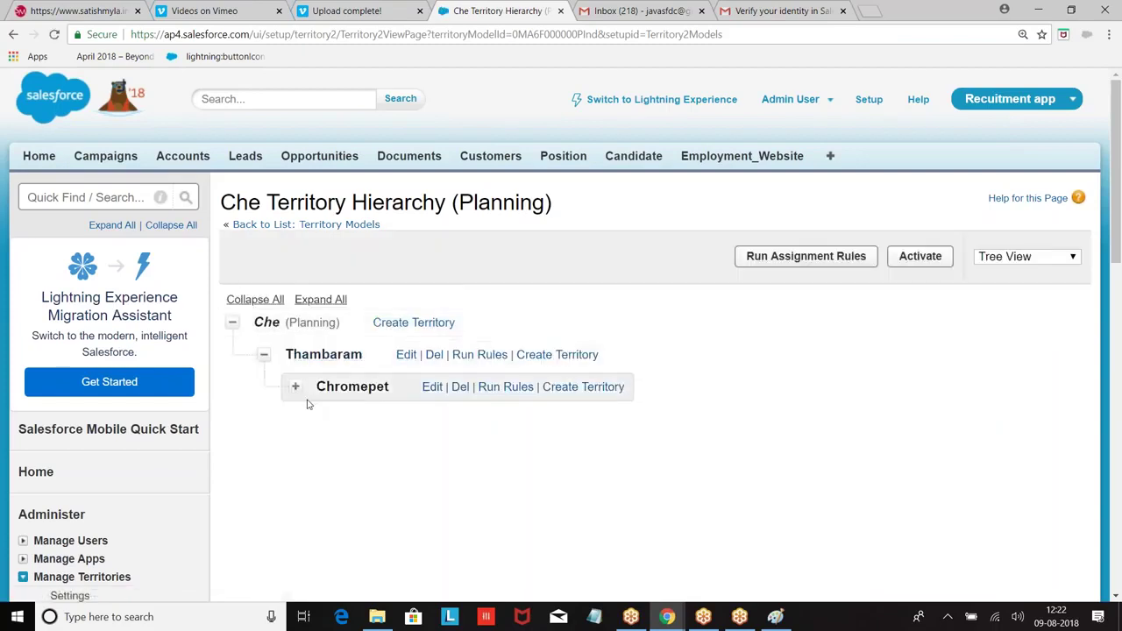
{"action": "left_click", "coordinate": [295, 389]}
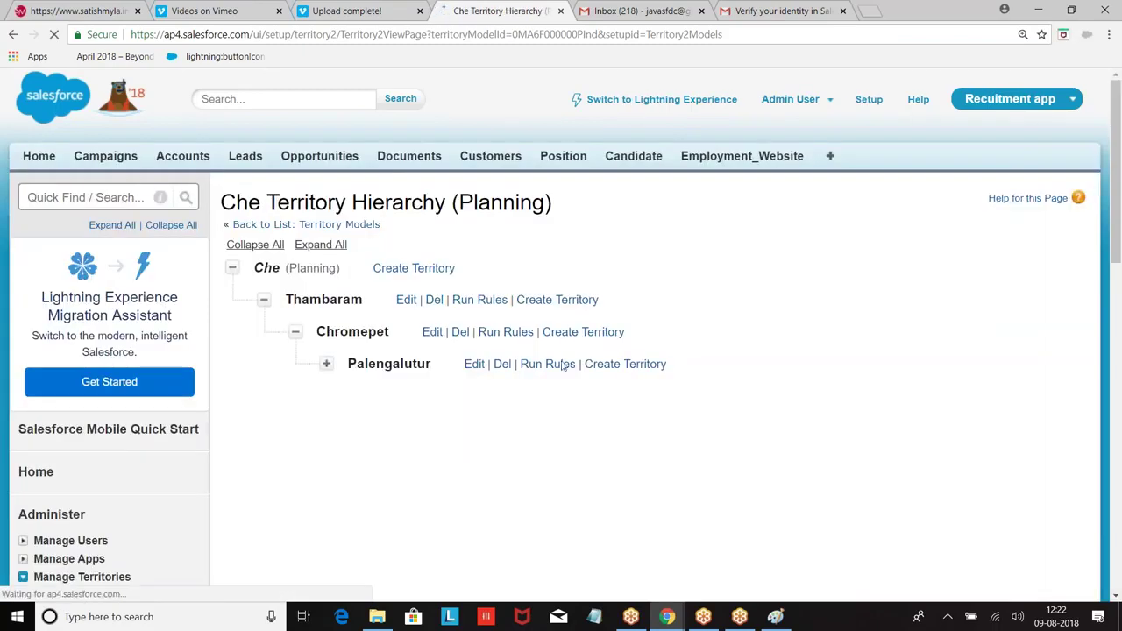
{"action": "scroll", "coordinate": [563, 366], "scroll_direction": "down", "scroll_amount": 1}
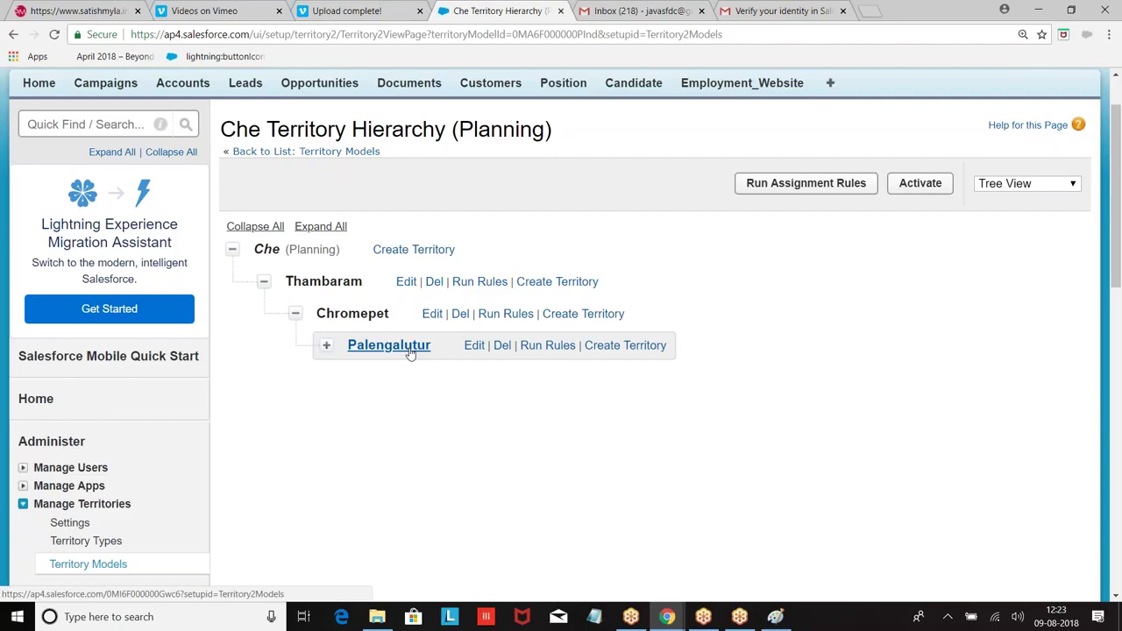
{"action": "scroll", "coordinate": [526, 395], "scroll_direction": "up", "scroll_amount": 1}
{"action": "scroll", "coordinate": [729, 456], "scroll_direction": "down", "scroll_amount": 3}
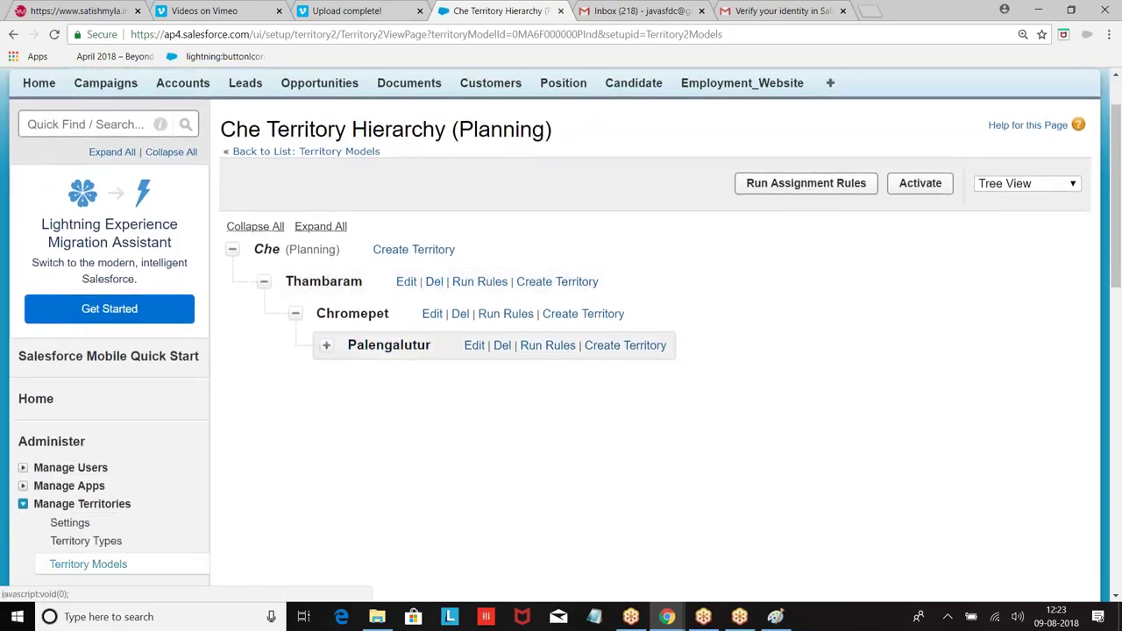
{"action": "scroll", "coordinate": [729, 456], "scroll_direction": "up", "scroll_amount": 4}
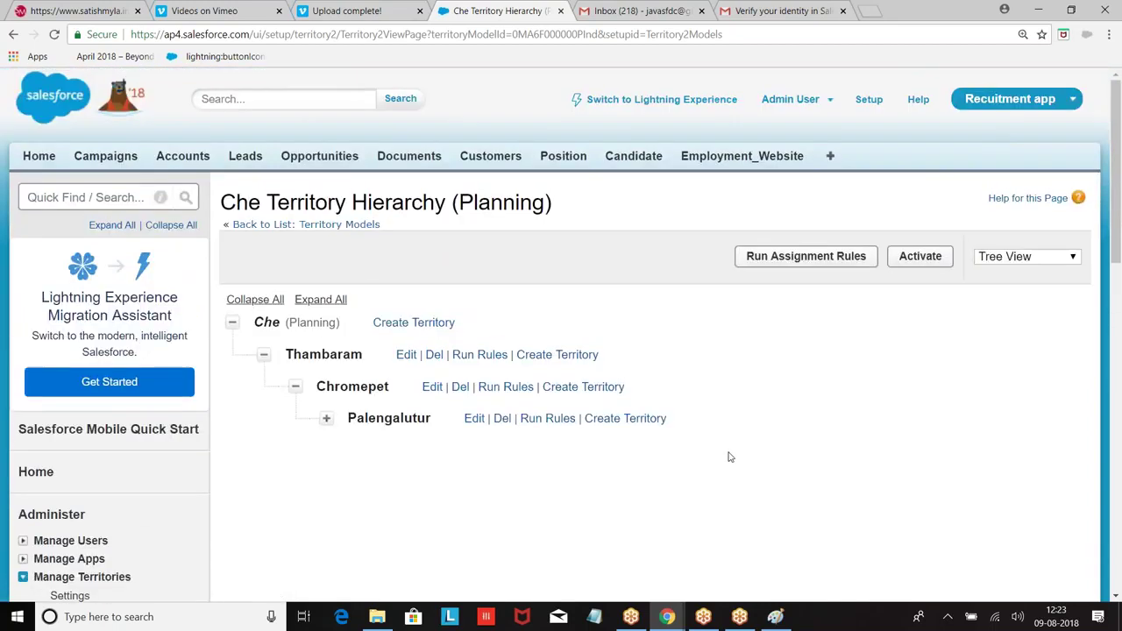
- Return to the Setup home page from the Che territory hierarchy
{"action": "left_click", "coordinate": [868, 100]}
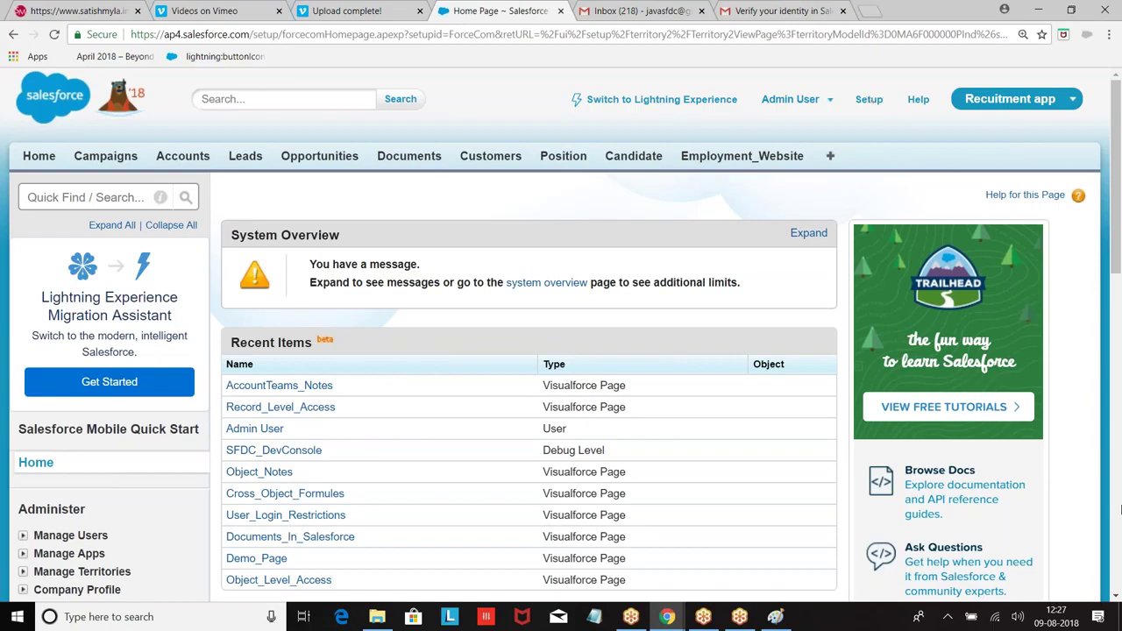
{"action": "left_click", "coordinate": [1109, 515]}
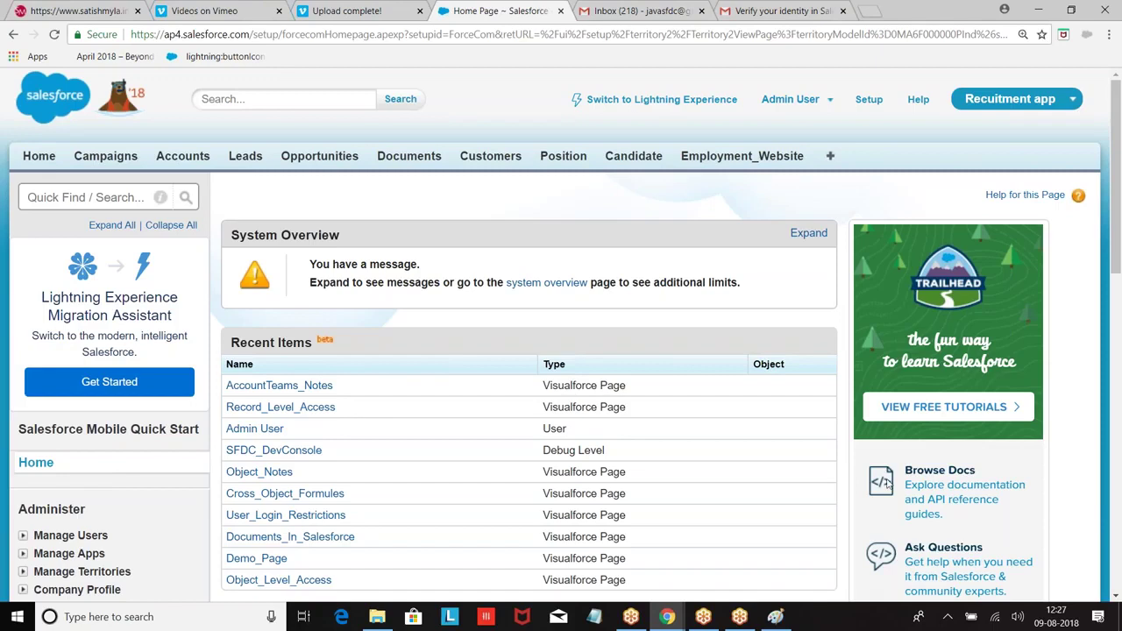